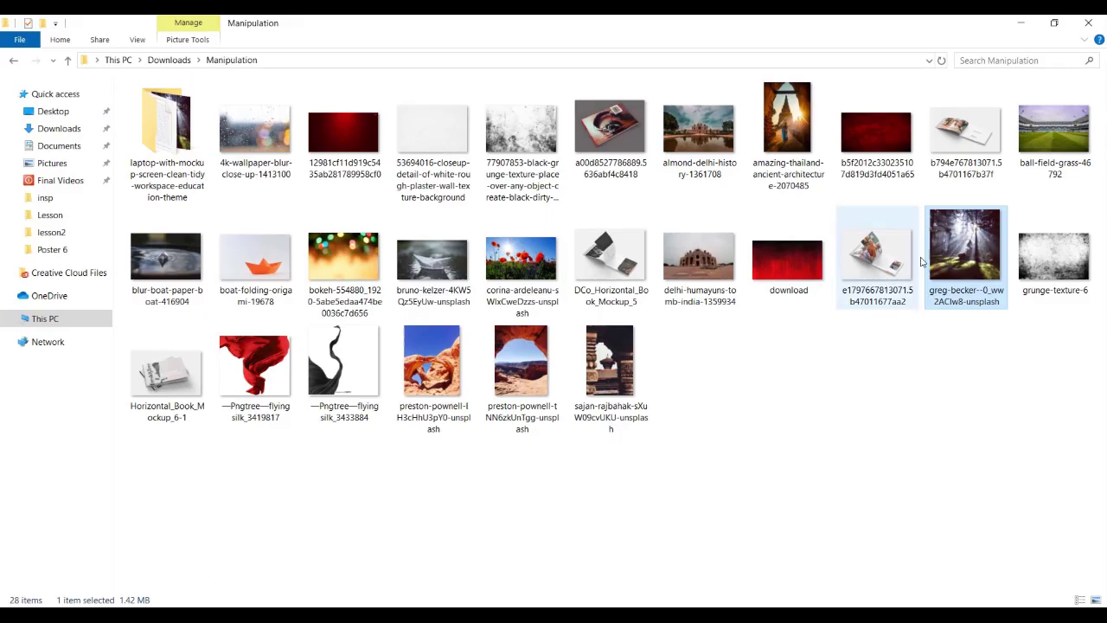
# - Open the greg-becker forest JPG in Photoshop by dragging it from File Explorer
pyautogui.moveTo(963, 237)
pyautogui.mouseDown()
pyautogui.moveTo(267, 556)
pyautogui.moveTo(487, 65)
pyautogui.moveTo(394, 288)
pyautogui.mouseUp()
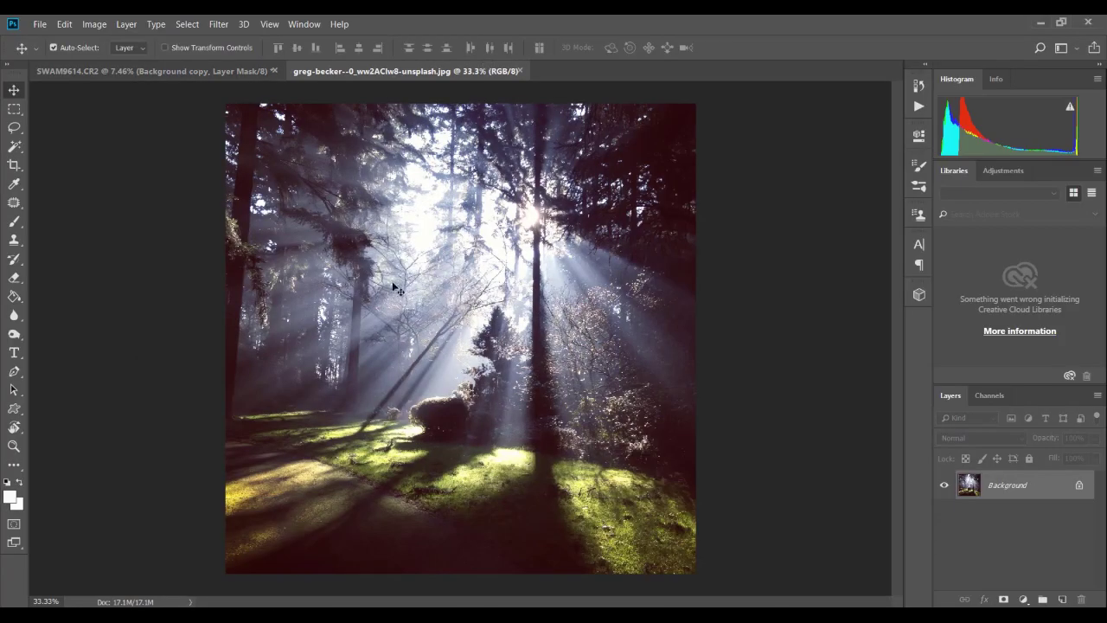
# - Copy the woman layer into the forest document, scaled down and tilted slightly
pyautogui.scroll(-2, 393, 288)
pyautogui.click(150, 71)
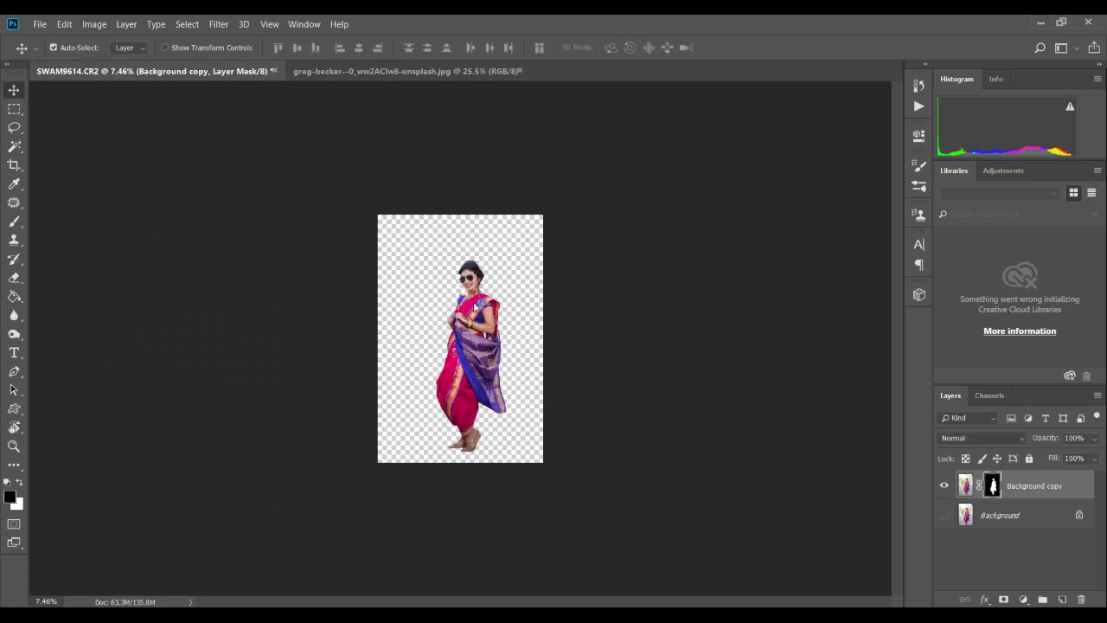
pyautogui.moveTo(467, 307)
pyautogui.mouseDown()
pyautogui.moveTo(407, 71)
pyautogui.moveTo(442, 318)
pyautogui.mouseUp()
pyautogui.moveTo(620, 583); pyautogui.dragTo(505, 410)
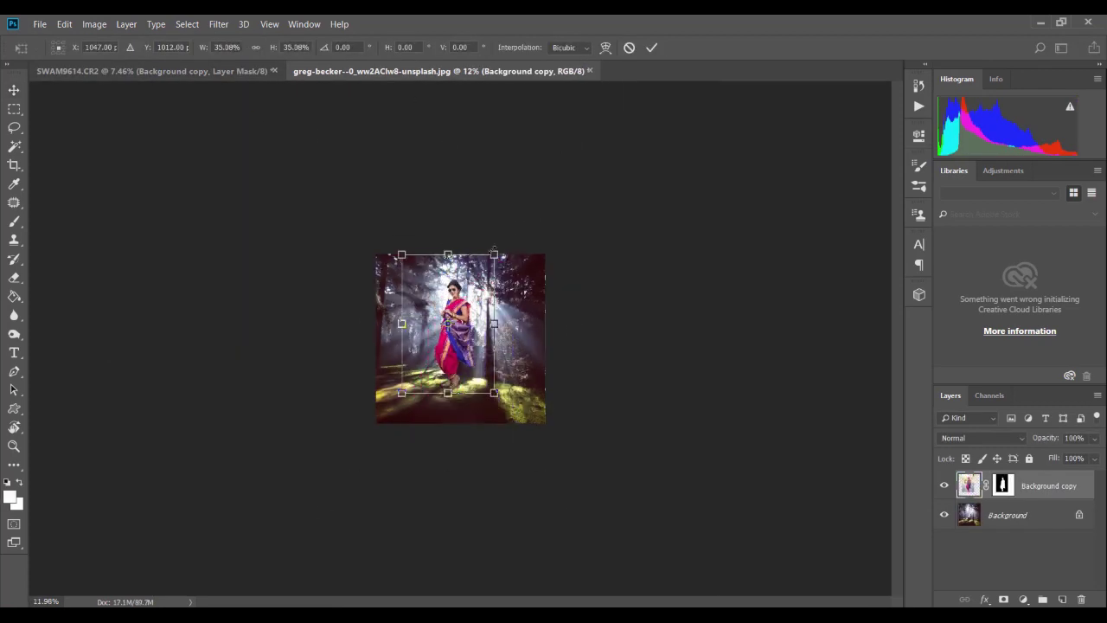
pyautogui.scroll(3, 460, 339)
pyautogui.moveTo(510, 211)
pyautogui.mouseDown()
pyautogui.moveTo(490, 205)
pyautogui.moveTo(444, 277)
pyautogui.mouseUp()
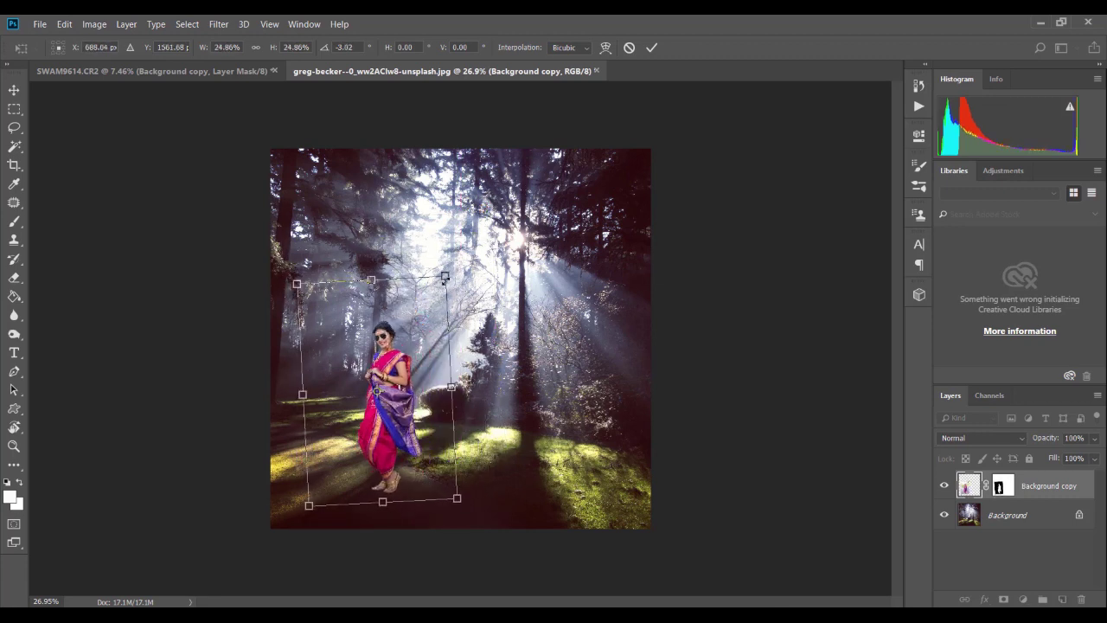
pyautogui.press('Return')
# - Apply the woman's layer mask permanently to her layer
pyautogui.scroll(5, 378, 298)
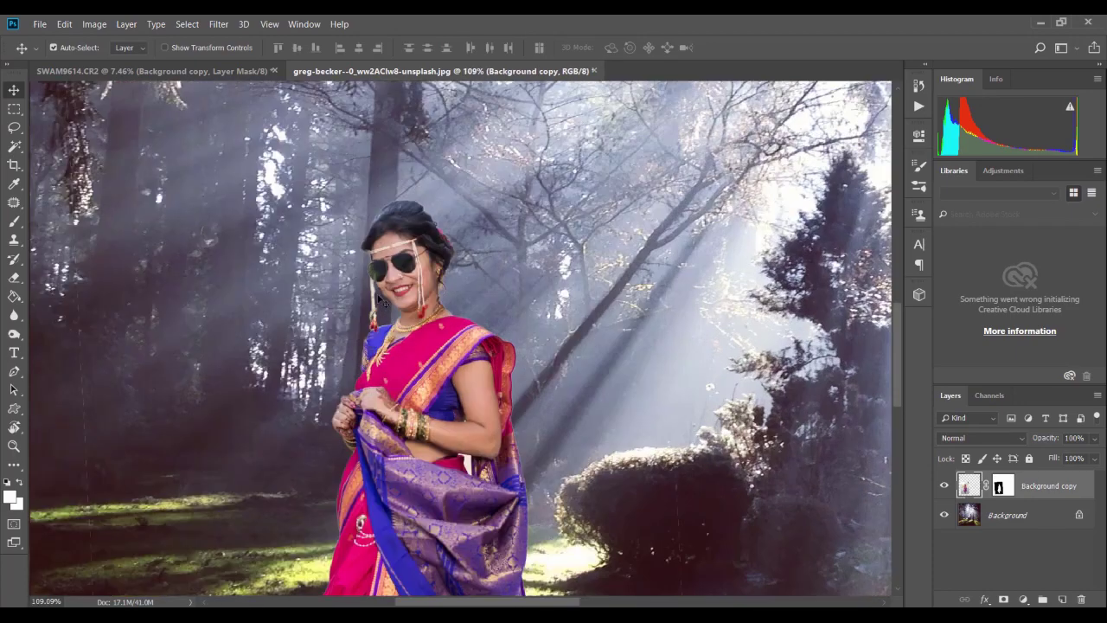
pyautogui.scroll(-3, 378, 298)
pyautogui.rightClick(1000, 485)
pyautogui.click(986, 389)
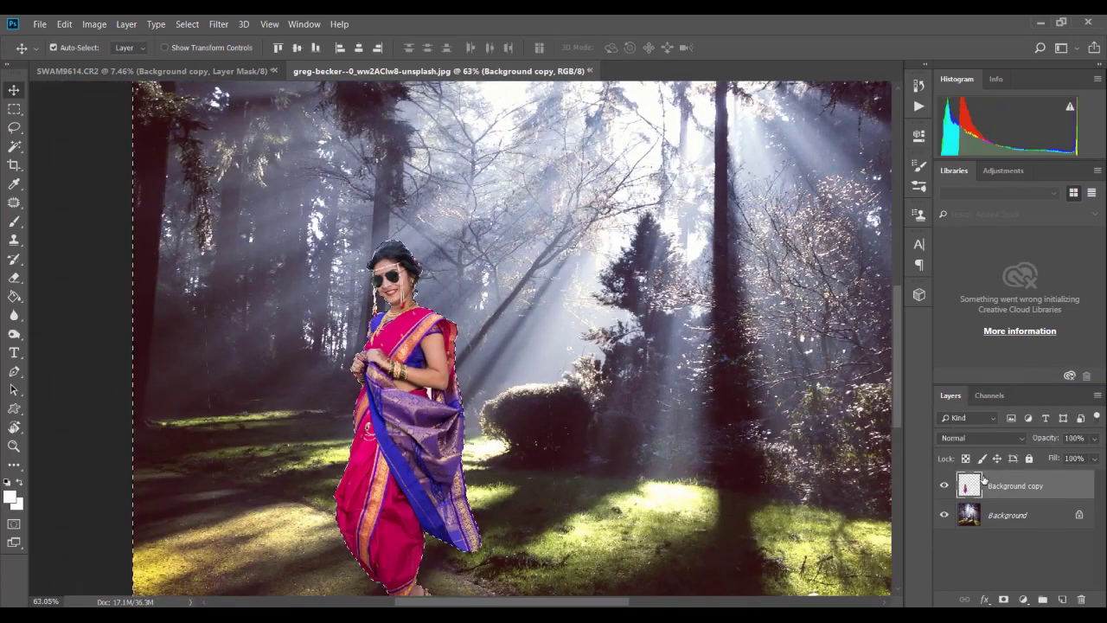
# - Delete the white patch at her waist with the Magic Wand and fit the image in view
pyautogui.scroll(-1, 407, 346)
pyautogui.press('w')
pyautogui.scroll(5, 458, 307)
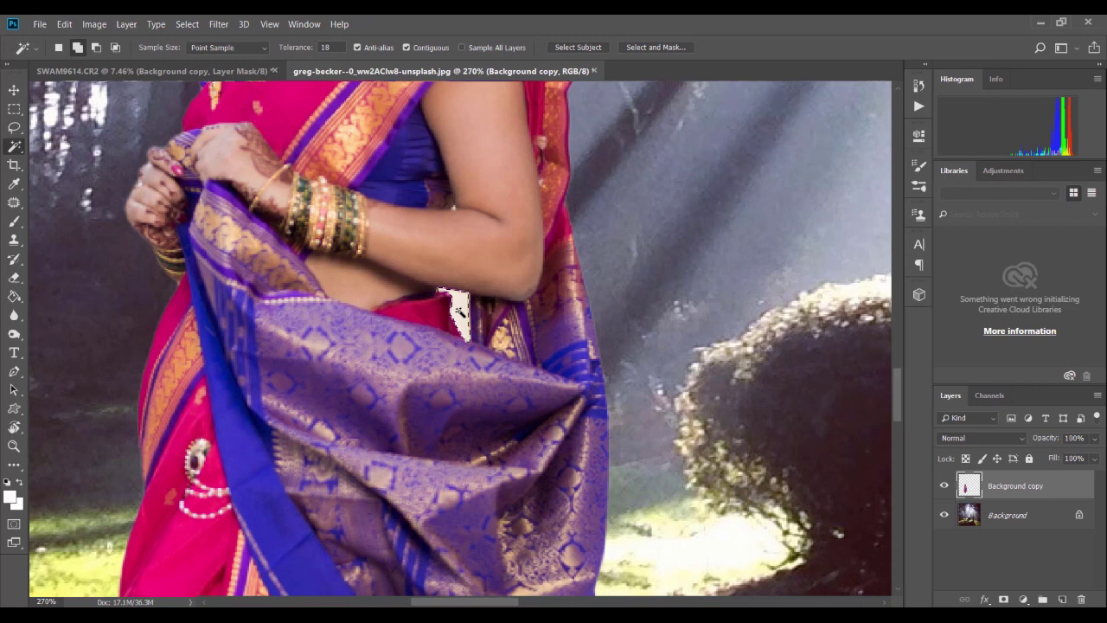
pyautogui.click(458, 310)
pyautogui.press('Delete')
pyautogui.press('v')
pyautogui.hotkey('ctrl', '0')
# - Close the Histogram and Libraries panel groups
pyautogui.click(1097, 79)
pyautogui.click(1020, 200)
pyautogui.click(1097, 78)
pyautogui.click(1019, 156)
# - Add a Levels adjustment layer clipped to the woman with Ctrl+Alt+G
pyautogui.click(1023, 599)
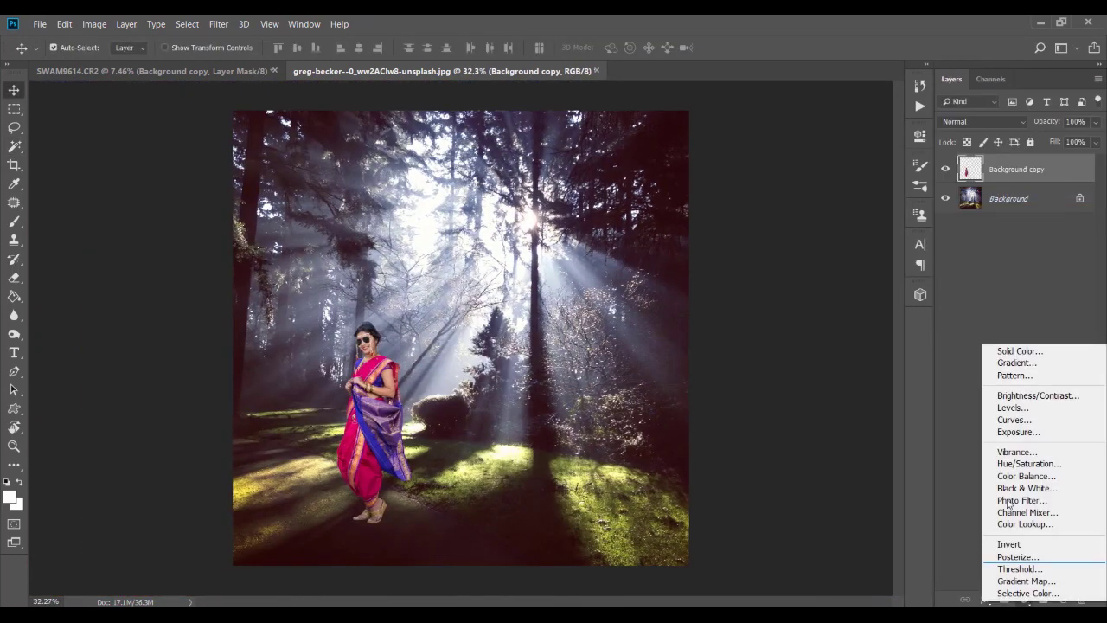
pyautogui.click(1024, 412)
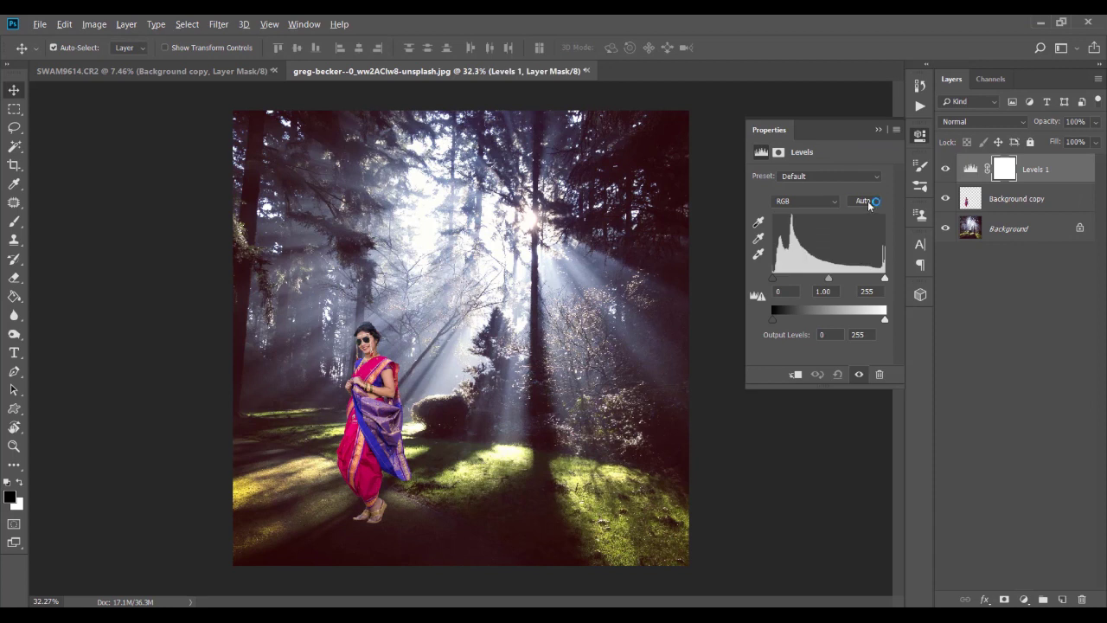
pyautogui.keyDown('alt'); pyautogui.click(869, 200); pyautogui.keyUp('alt')
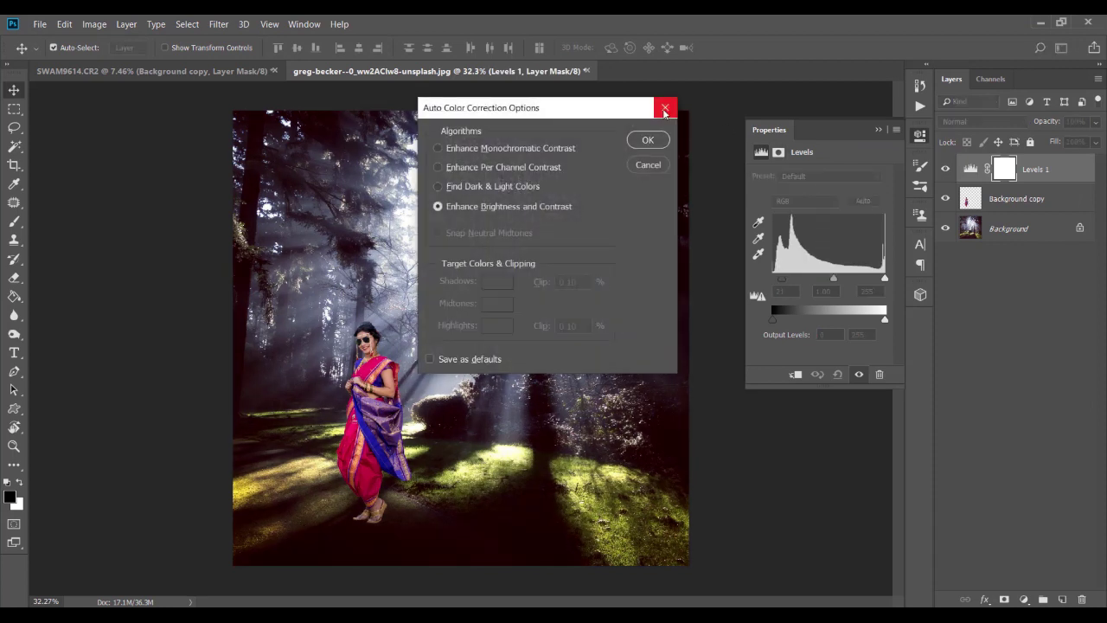
pyautogui.press('Return')
pyautogui.hotkey('ctrl', 'alt', 'g')
# - Try a white shadow target in Auto Color Correction Options, then cancel it
pyautogui.keyDown('alt'); pyautogui.click(865, 200); pyautogui.keyUp('alt')
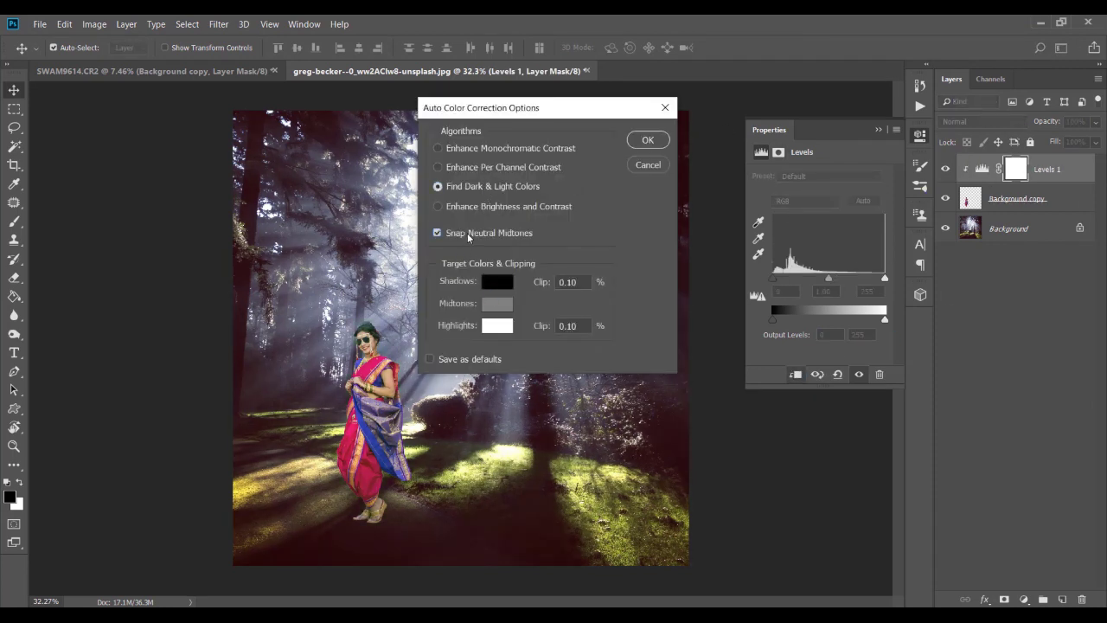
pyautogui.click(497, 282)
pyautogui.click(658, 282)
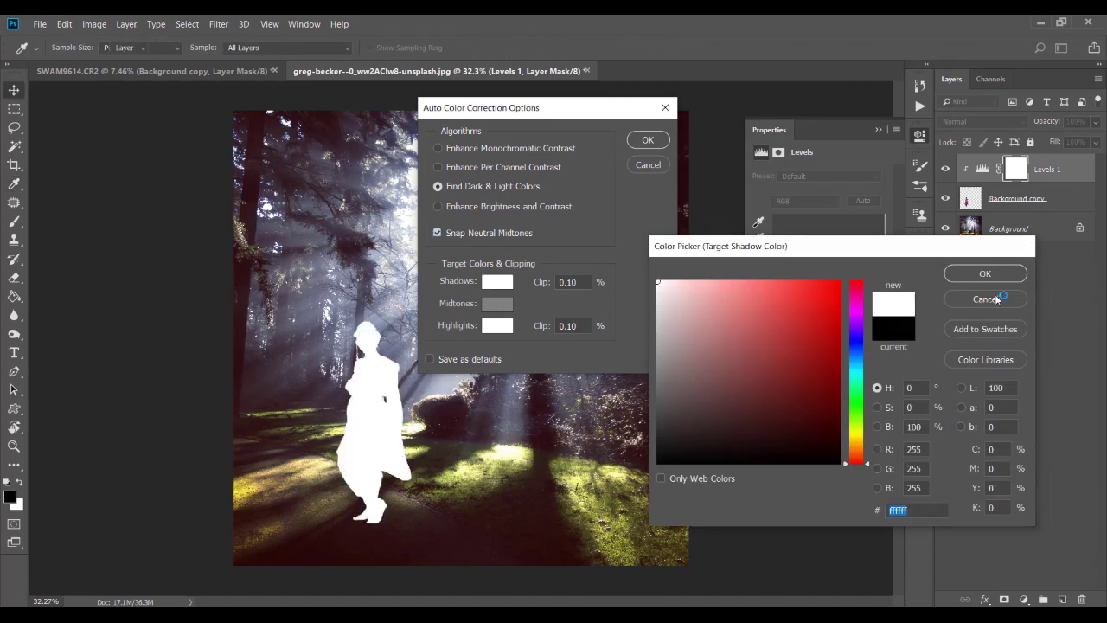
pyautogui.click(985, 298)
pyautogui.click(648, 140)
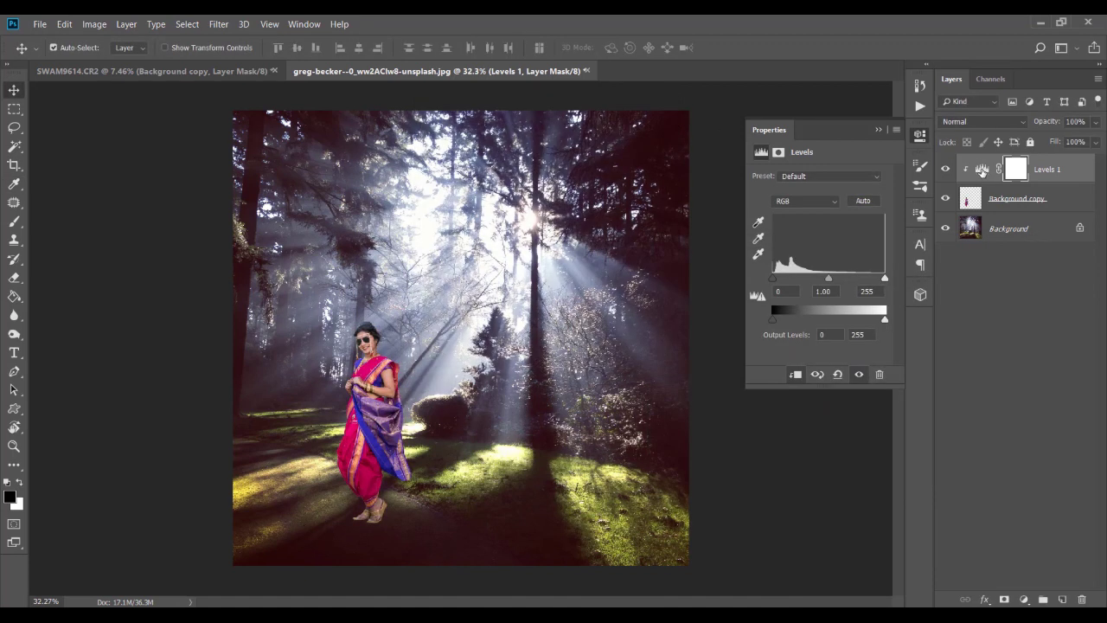
# - Choose Find Dark & Light Colors and Snap Neutral Midtones, sampling a dark red shadow from the forest floor
pyautogui.keyDown('alt'); pyautogui.click(870, 201); pyautogui.keyUp('alt')
pyautogui.click(693, 185)
pyautogui.click(583, 232)
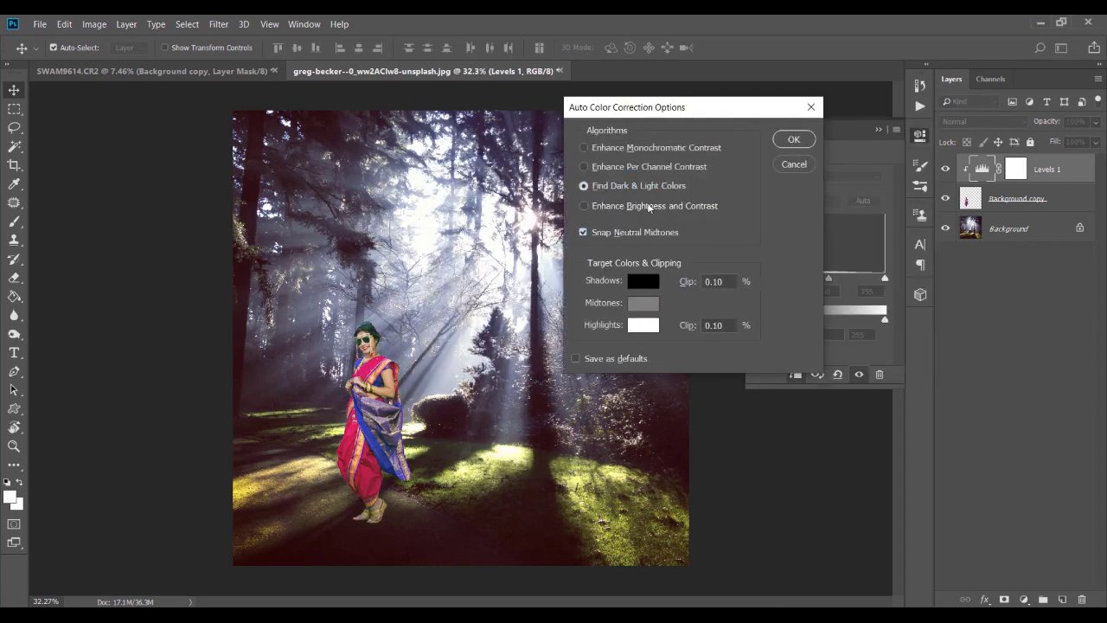
pyautogui.click(637, 280)
pyautogui.click(517, 545)
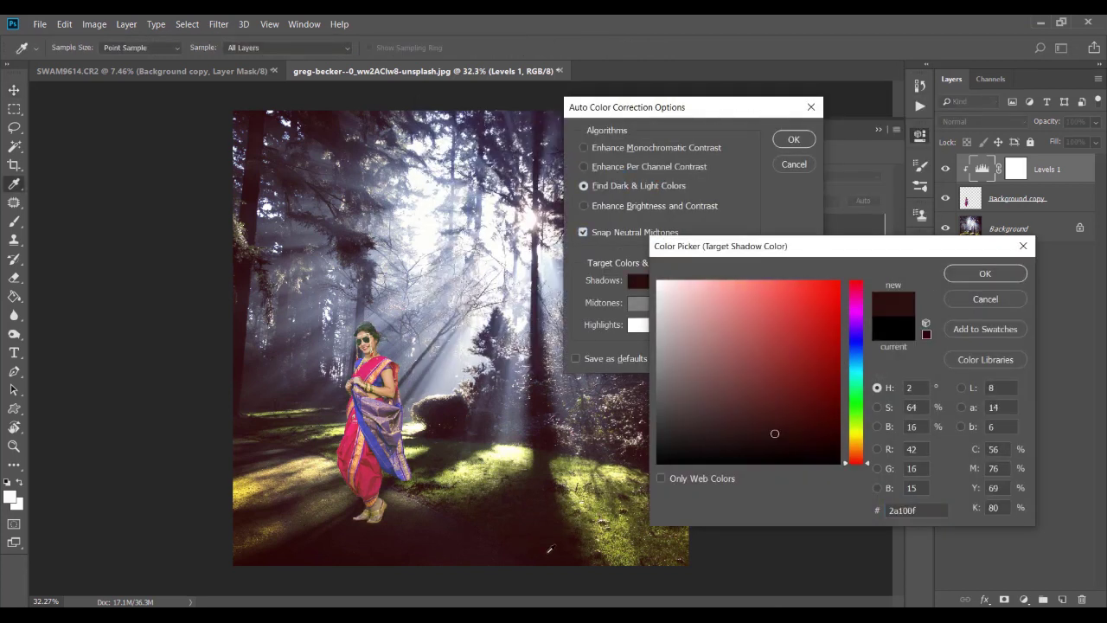
pyautogui.click(955, 279)
# - Sample a pale highlight target from the sunlit trees and confirm the auto correction
pyautogui.click(638, 324)
pyautogui.click(437, 282)
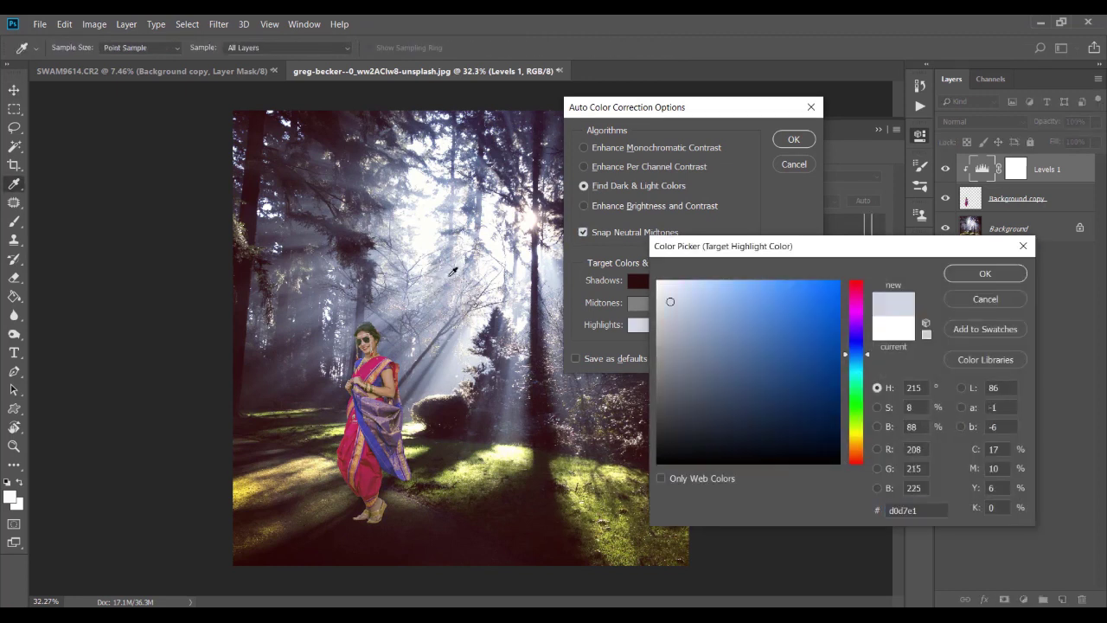
pyautogui.click(960, 275)
pyautogui.click(794, 140)
pyautogui.click(578, 253)
# - Check the Levels blending mode choices, then deselect the adjustment
pyautogui.click(973, 121)
pyautogui.click(960, 276)
pyautogui.click(986, 300)
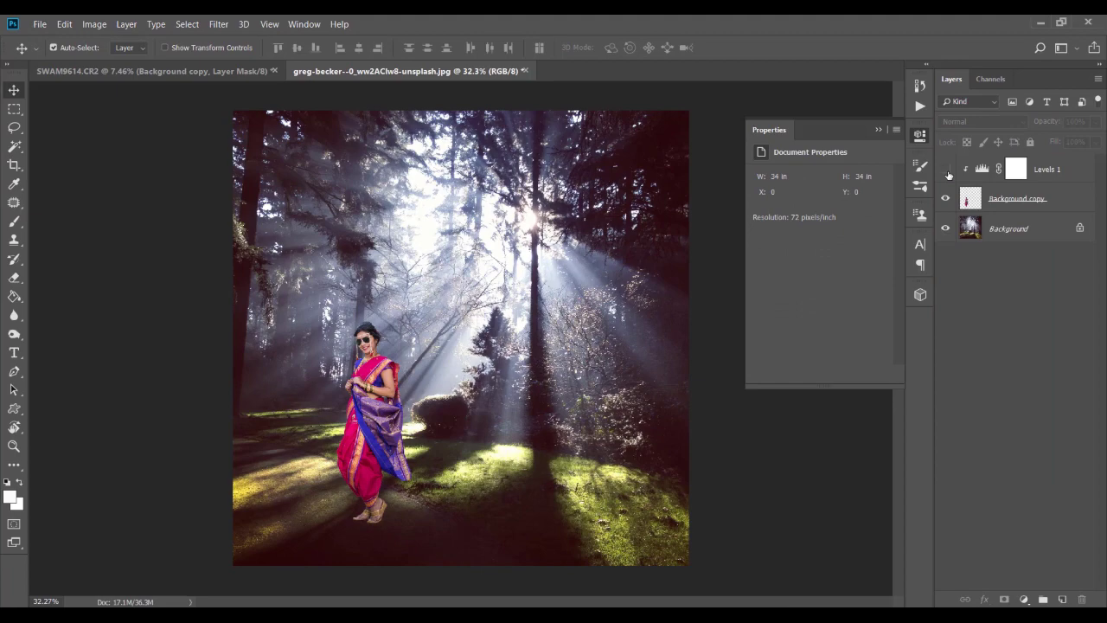
pyautogui.scroll(5, 336, 358)
# - Paint a soft black shadow under the sandals on a new layer beneath the woman
pyautogui.scroll(3, 336, 358)
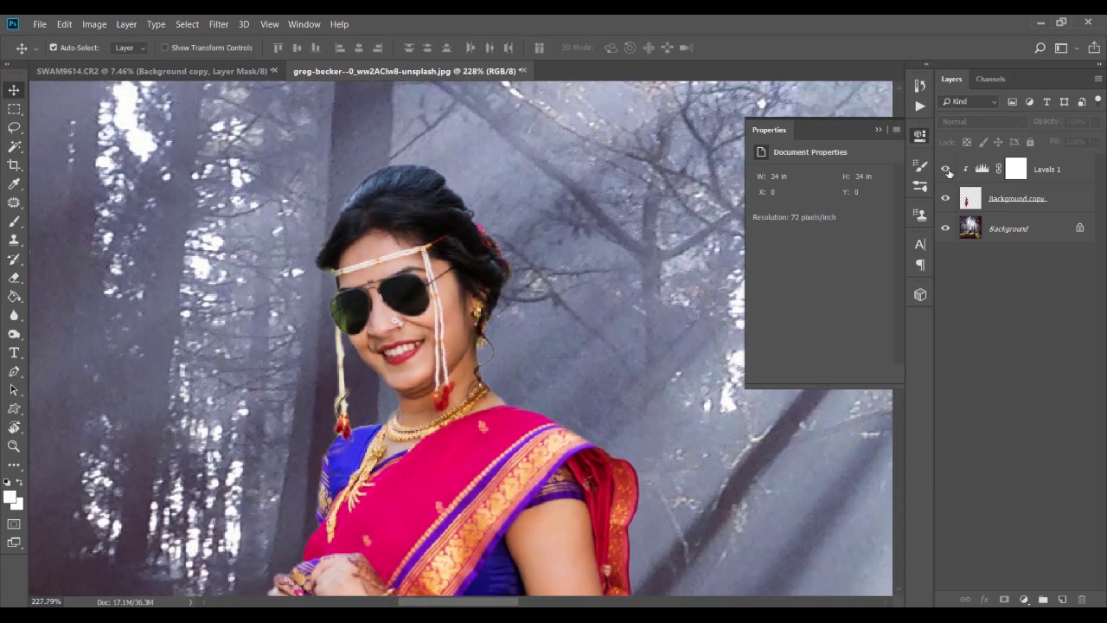
pyautogui.scroll(-8, 410, 243)
pyautogui.scroll(8, 394, 480)
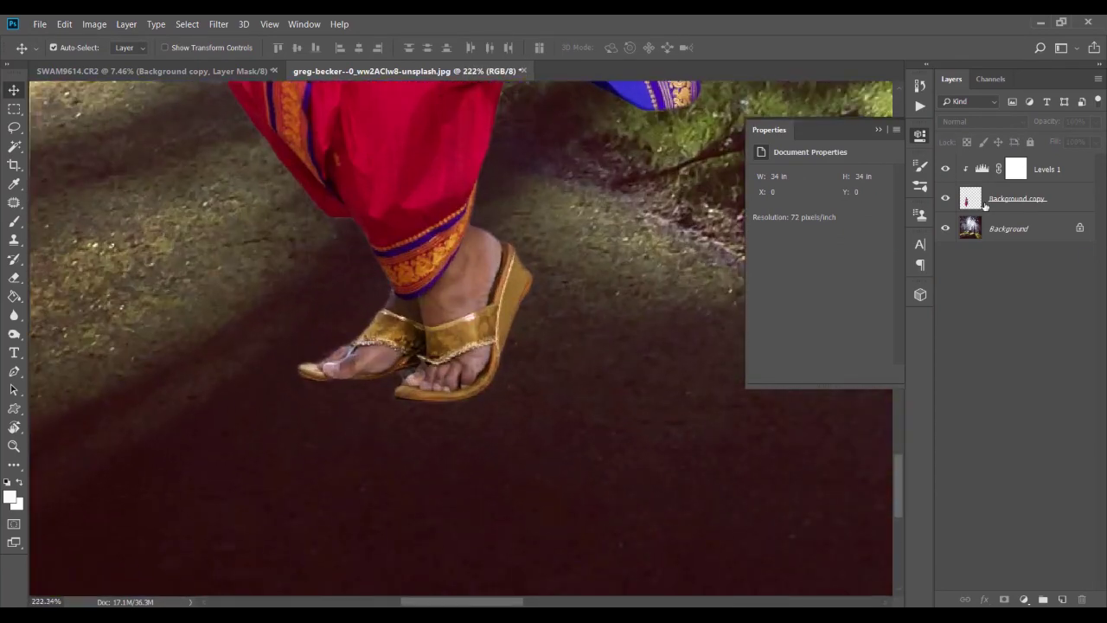
pyautogui.keyDown('ctrl'); pyautogui.click(1062, 599); pyautogui.keyUp('ctrl')
pyautogui.press('b')
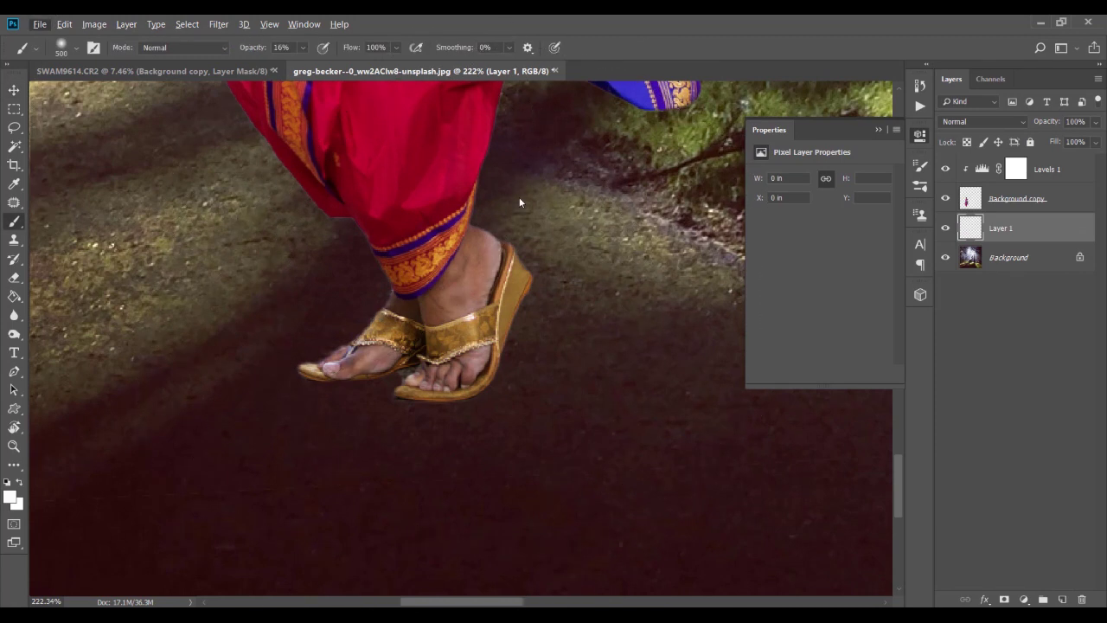
pyautogui.hotkey('ctrl', 'alt', 'shift', 'i')
pyautogui.press('Escape')
pyautogui.scroll(-2, 406, 294)
pyautogui.press('[')
pyautogui.press('[')
pyautogui.press('[')
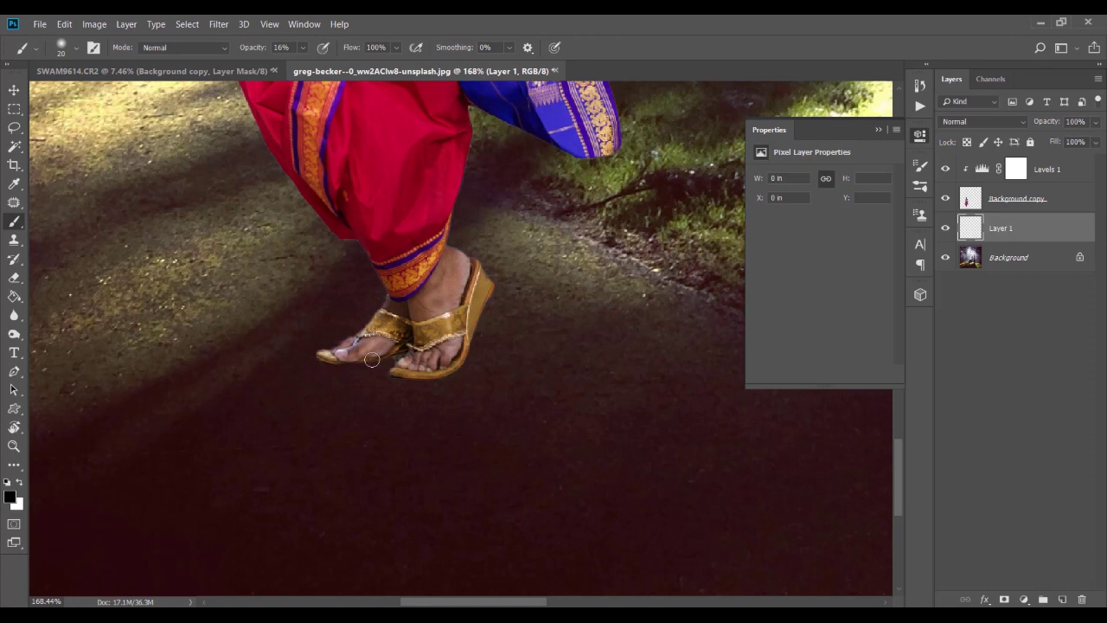
pyautogui.moveTo(480, 366); pyautogui.dragTo(488, 353)
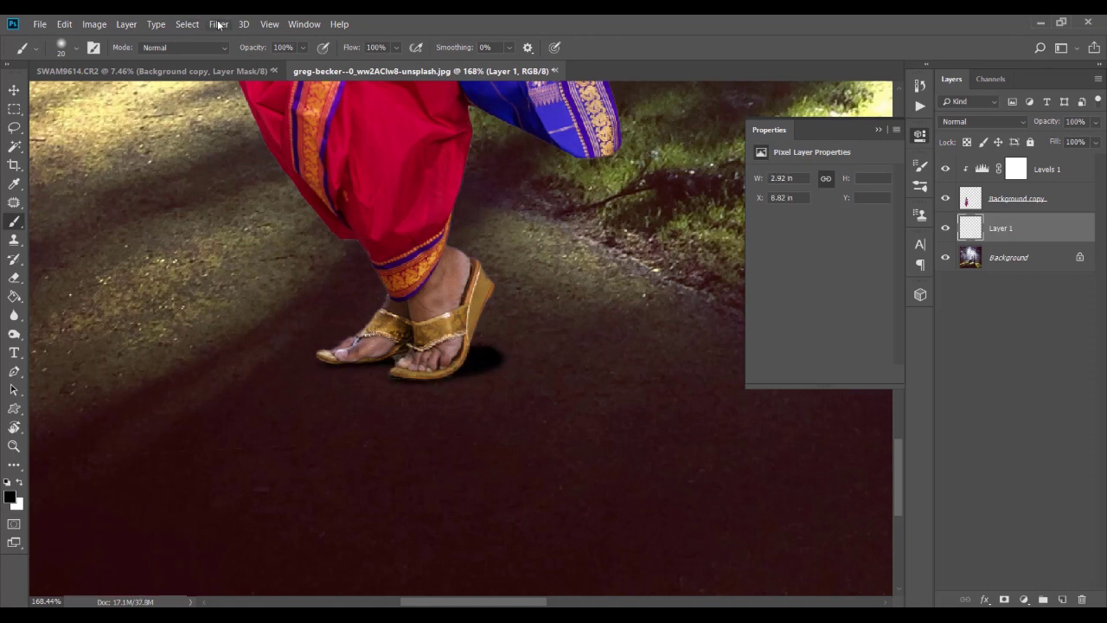
# - Apply a Motion Blur to the shadow and ready a smaller Eraser
pyautogui.click(218, 25)
pyautogui.click(442, 258)
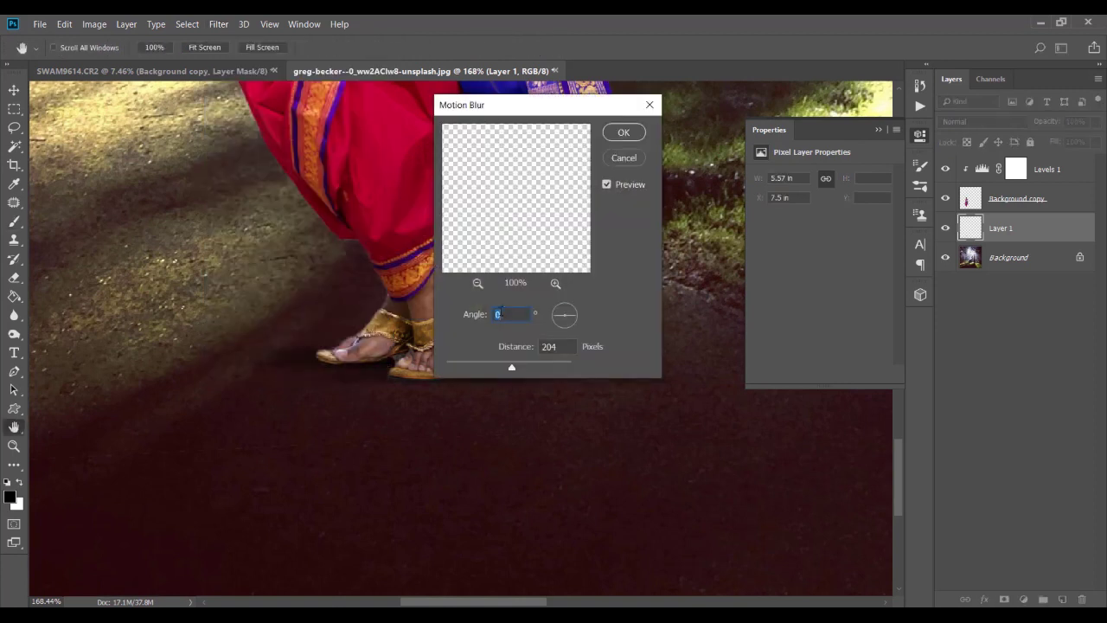
pyautogui.moveTo(519, 104); pyautogui.dragTo(672, 104)
pyautogui.click(782, 155)
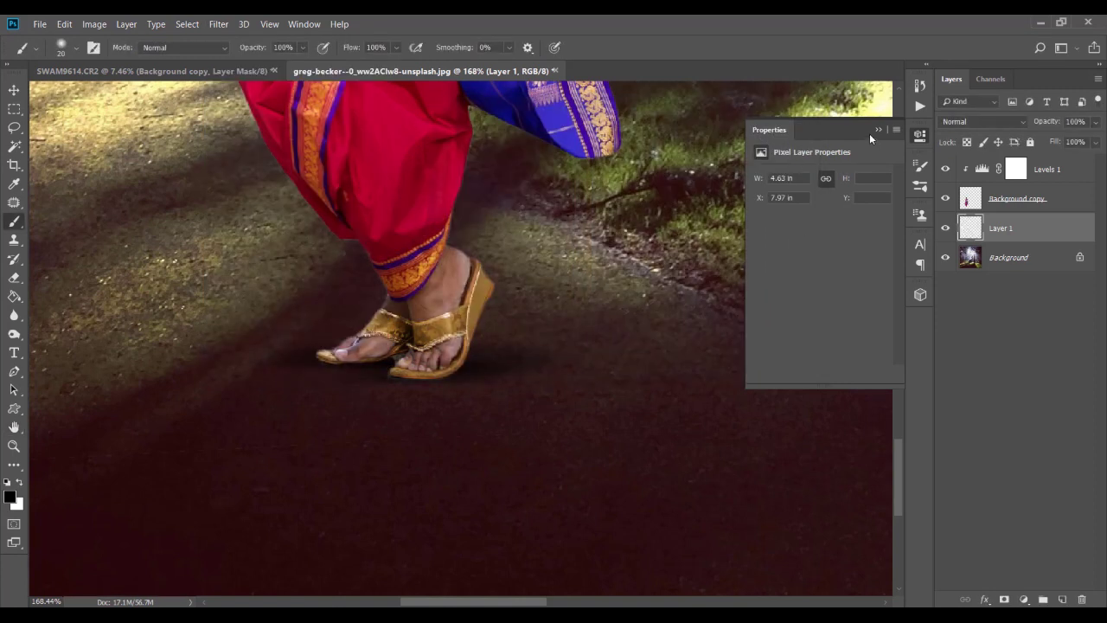
pyautogui.click(878, 129)
pyautogui.press('e')
pyautogui.press('[')
pyautogui.press('[')
pyautogui.press('[')
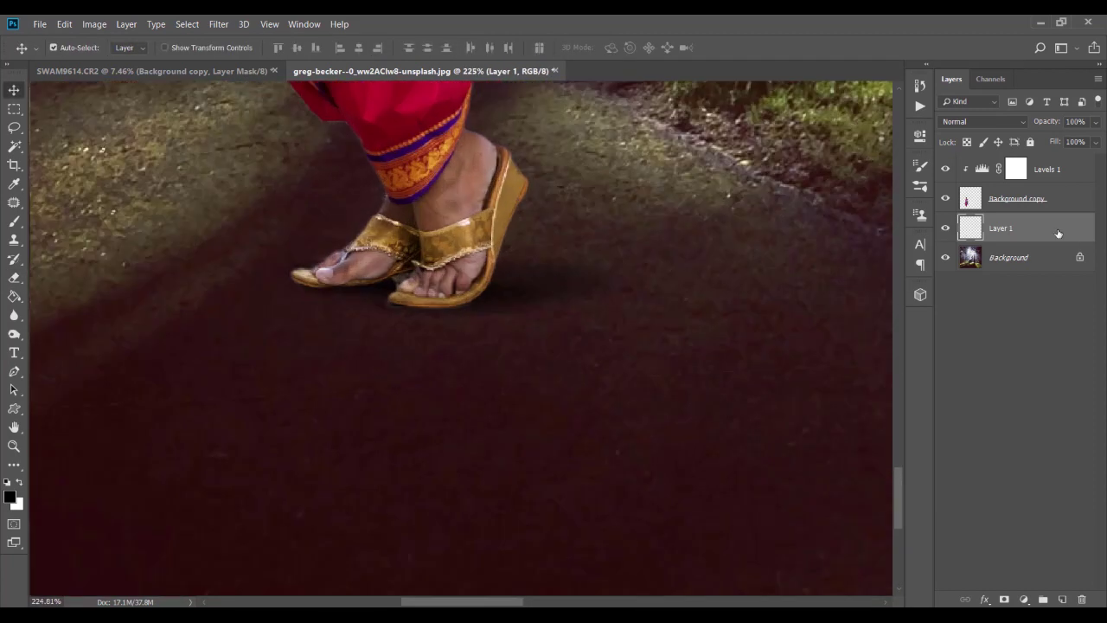
# - Tune the shadow layer's blending options so it fades out over the darkest ground
pyautogui.doubleClick(1059, 232)
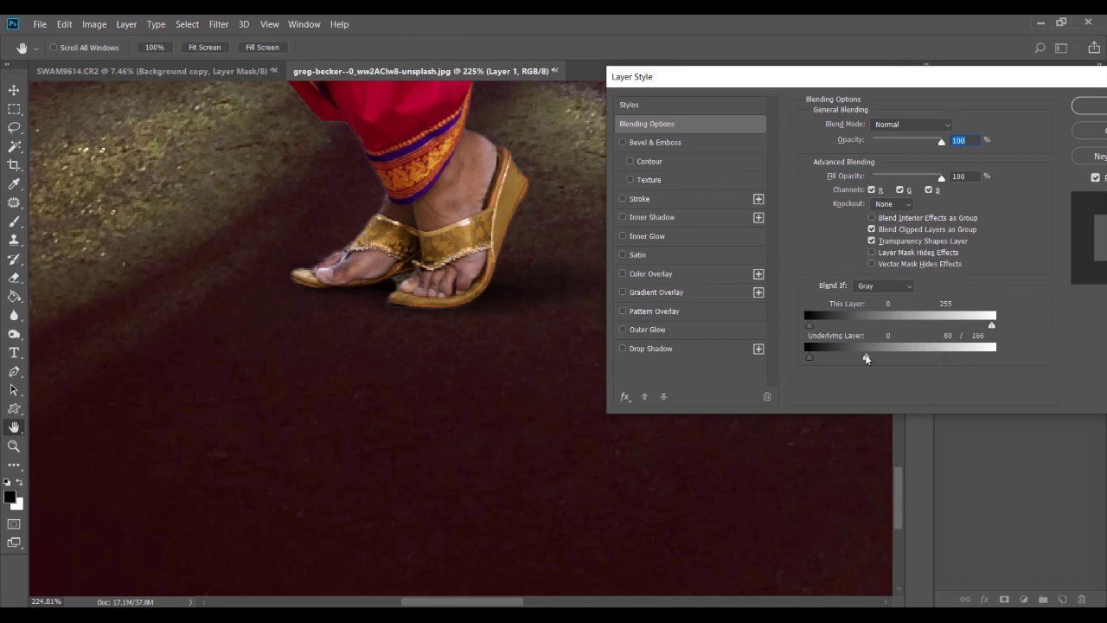
pyautogui.moveTo(839, 352); pyautogui.dragTo(836, 357)
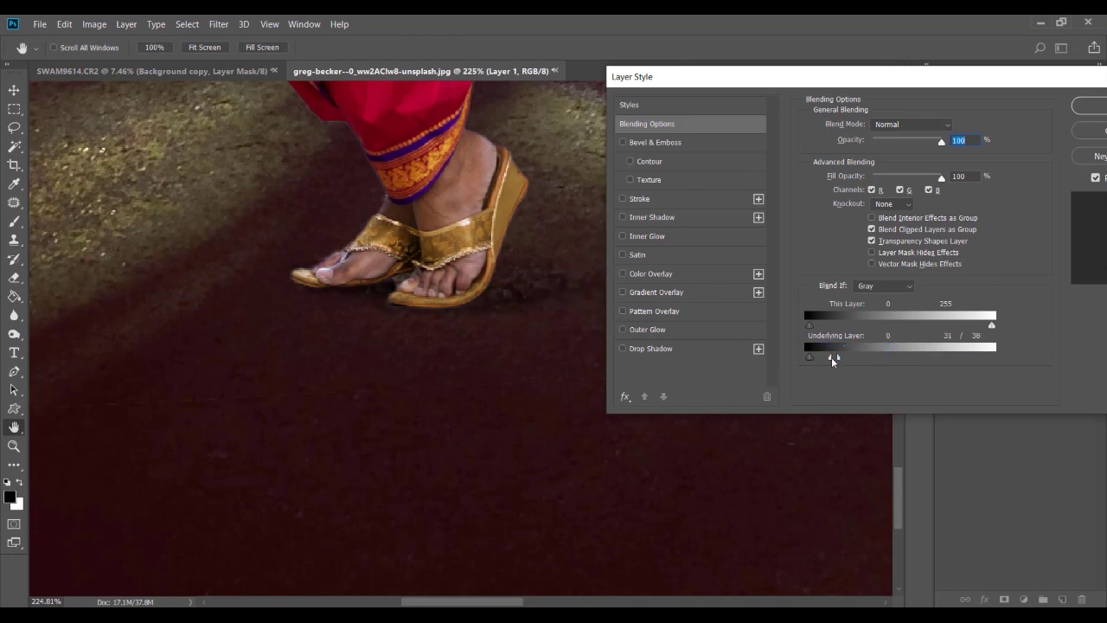
pyautogui.press('Return')
pyautogui.press('v')
pyautogui.scroll(-3, 605, 248)
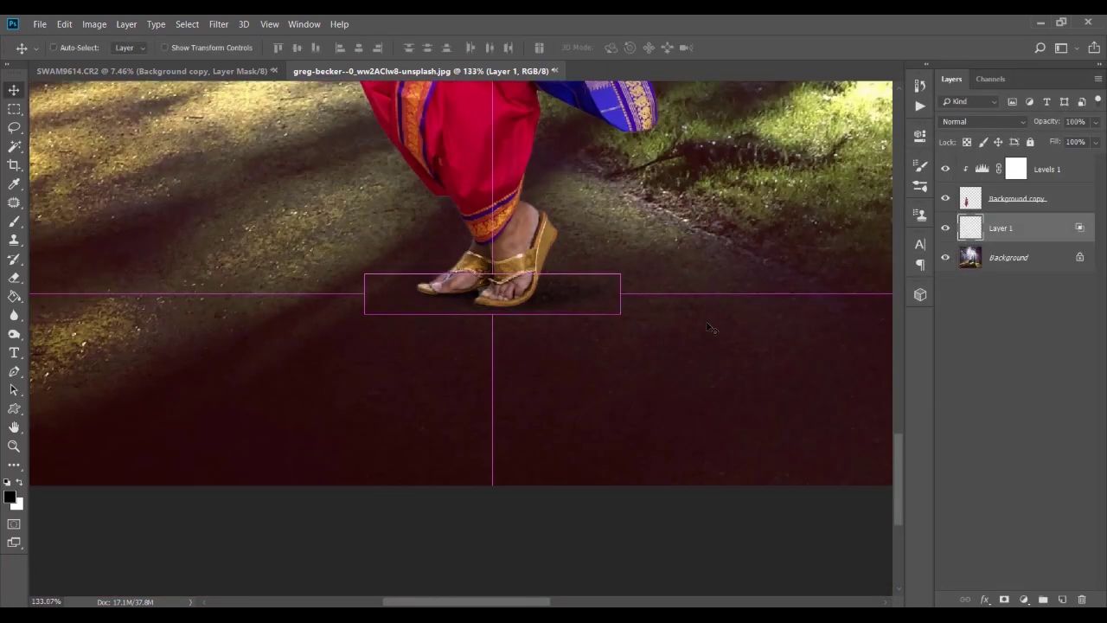
pyautogui.scroll(-2, 814, 324)
pyautogui.scroll(-2, 606, 389)
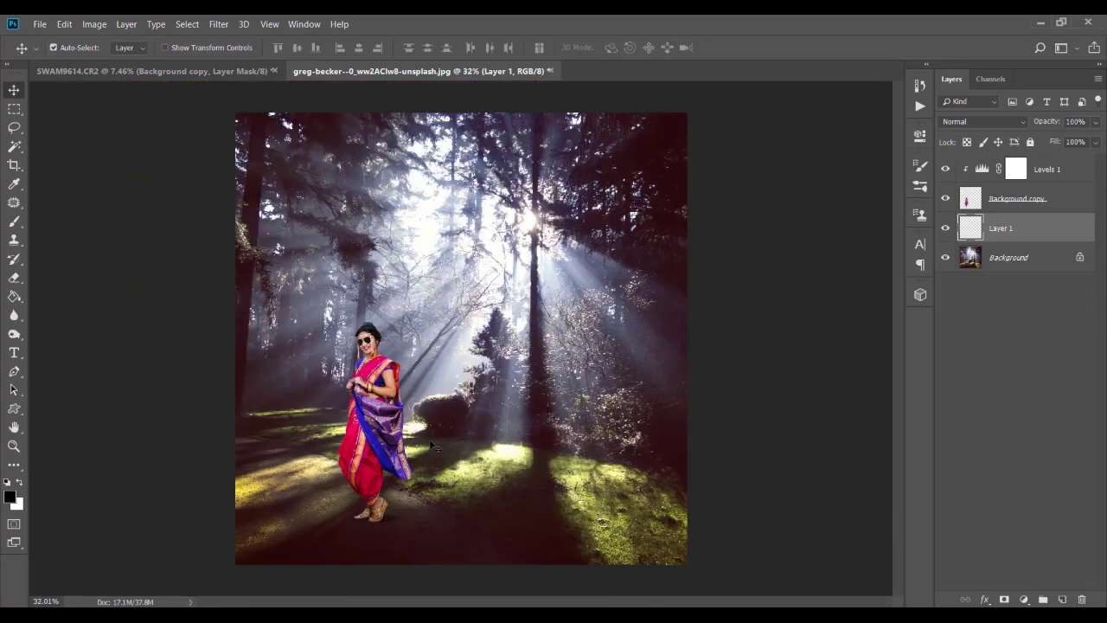
pyautogui.scroll(3, 376, 550)
pyautogui.scroll(1, 376, 549)
pyautogui.doubleClick(1036, 226)
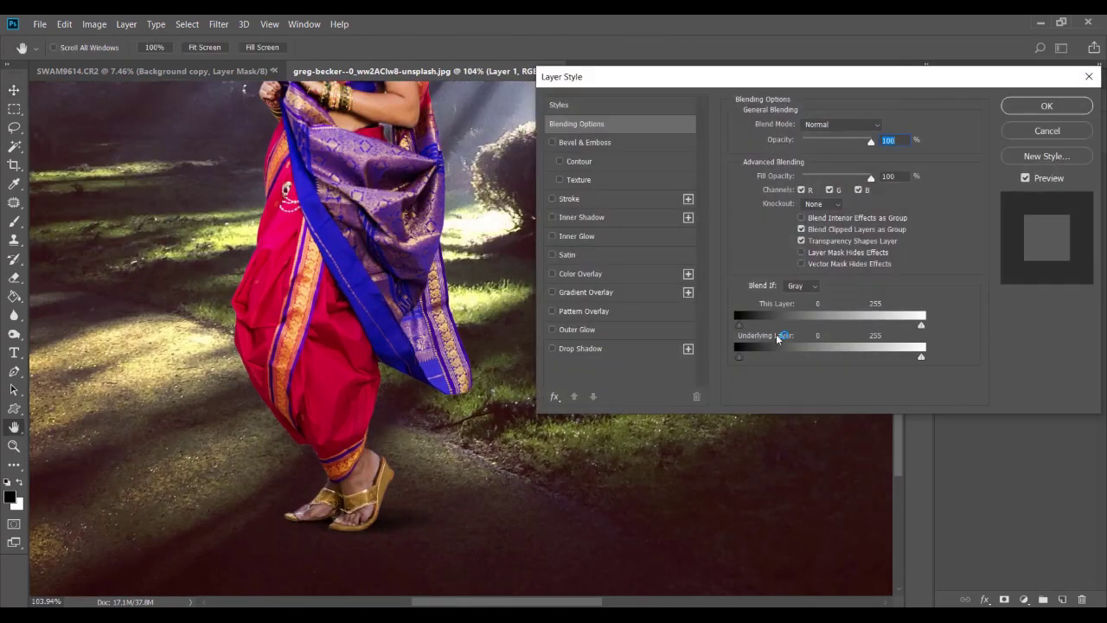
pyautogui.moveTo(740, 355); pyautogui.dragTo(760, 355)
pyautogui.press('Return')
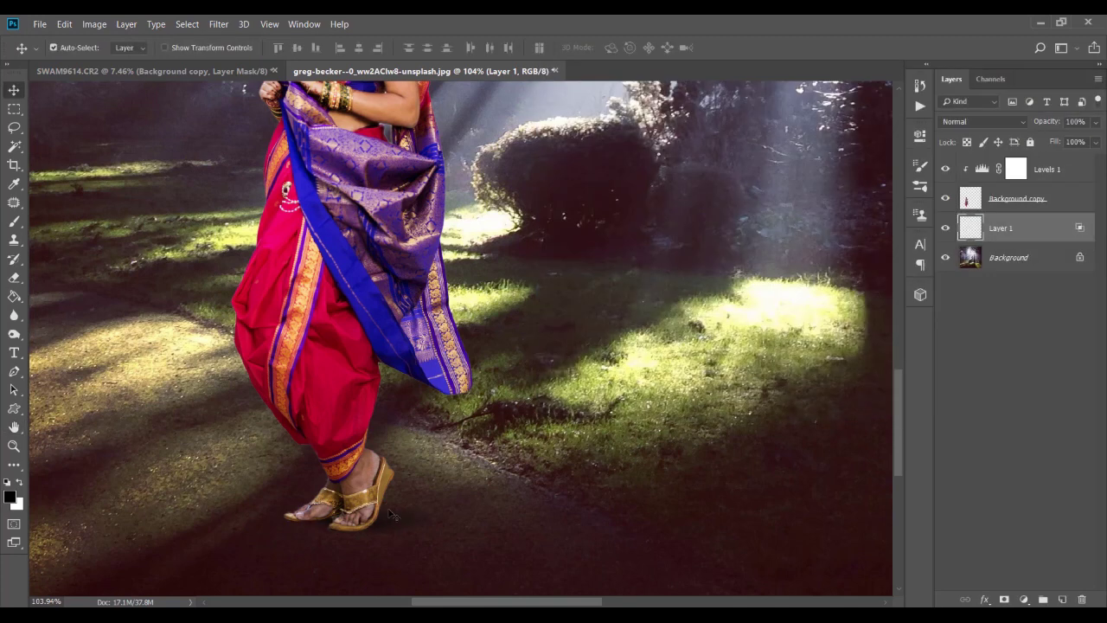
# - Link the woman's Background copy layer with Layer 1
pyautogui.keyDown('ctrl'); pyautogui.click(1062, 198); pyautogui.keyUp('ctrl')
pyautogui.click(964, 600)
pyautogui.scroll(-5, 554, 493)
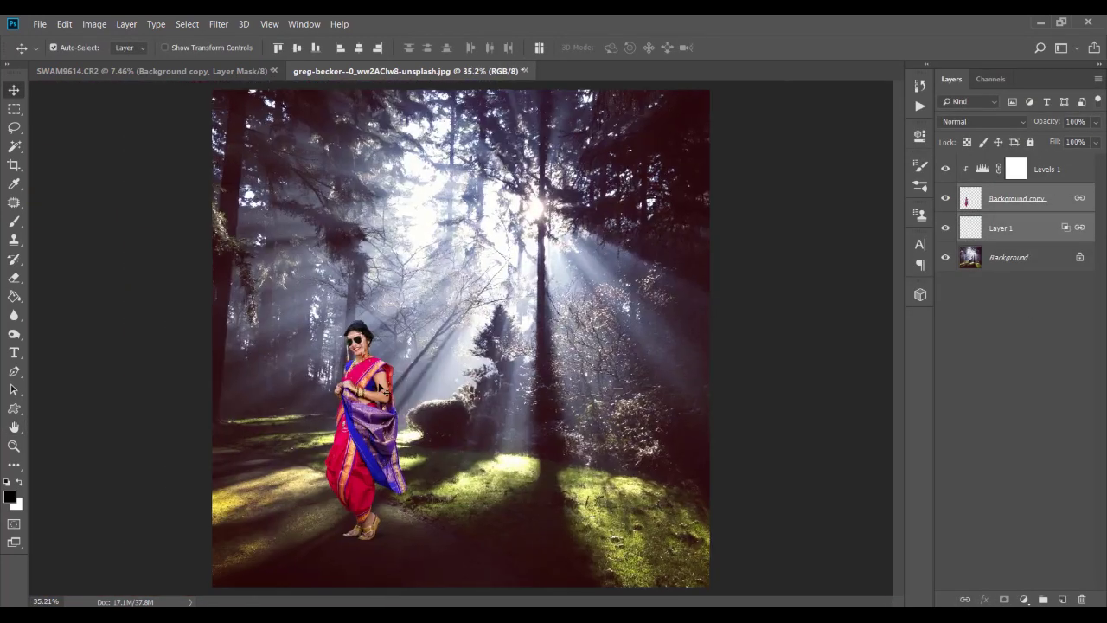
# - Duplicate the forest background and apply a 20 px Tilt-Shift blur focused near her feet
pyautogui.click(1021, 257)
pyautogui.hotkey('ctrl', 'j')
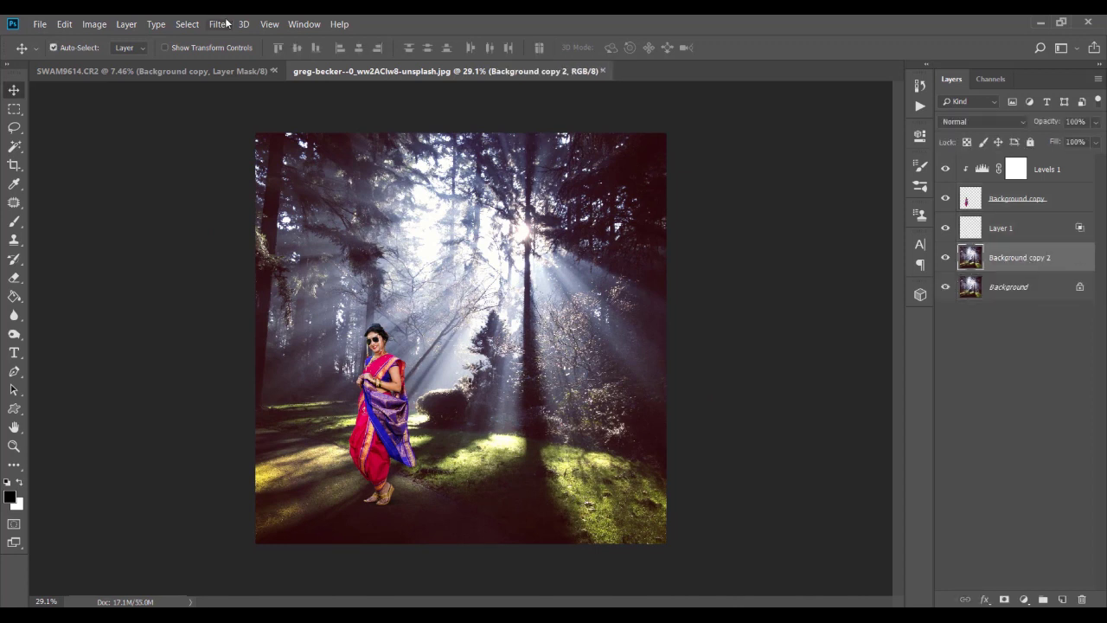
pyautogui.click(218, 23)
pyautogui.click(429, 218)
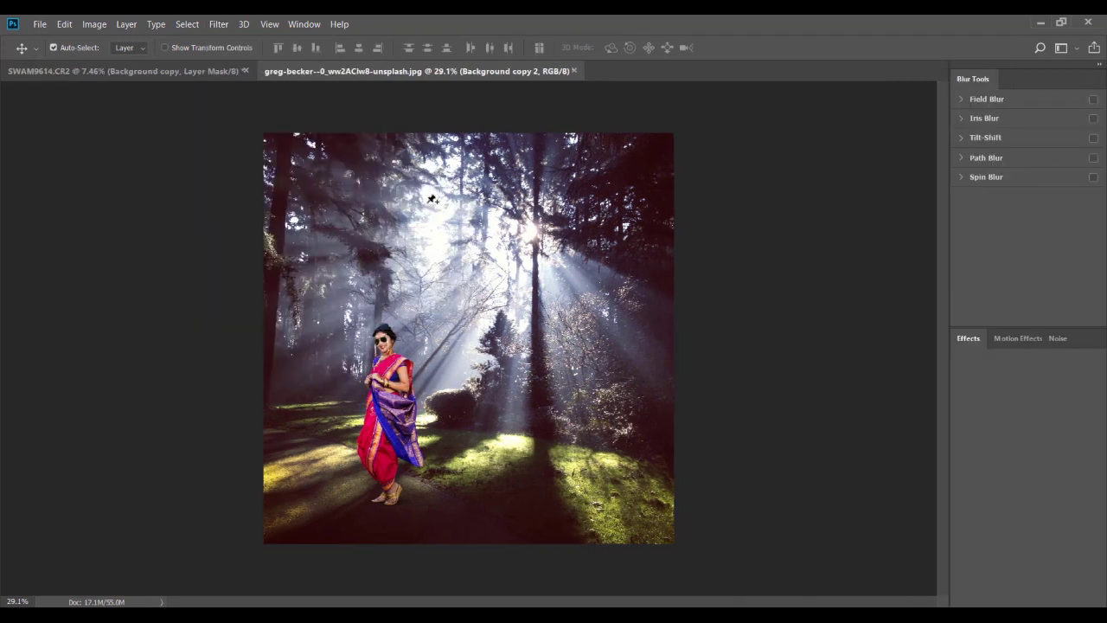
pyautogui.moveTo(508, 420); pyautogui.dragTo(508, 452)
pyautogui.moveTo(468, 337)
pyautogui.mouseDown()
pyautogui.moveTo(410, 477)
pyautogui.moveTo(383, 469)
pyautogui.mouseUp()
pyautogui.moveTo(444, 430); pyautogui.dragTo(444, 447)
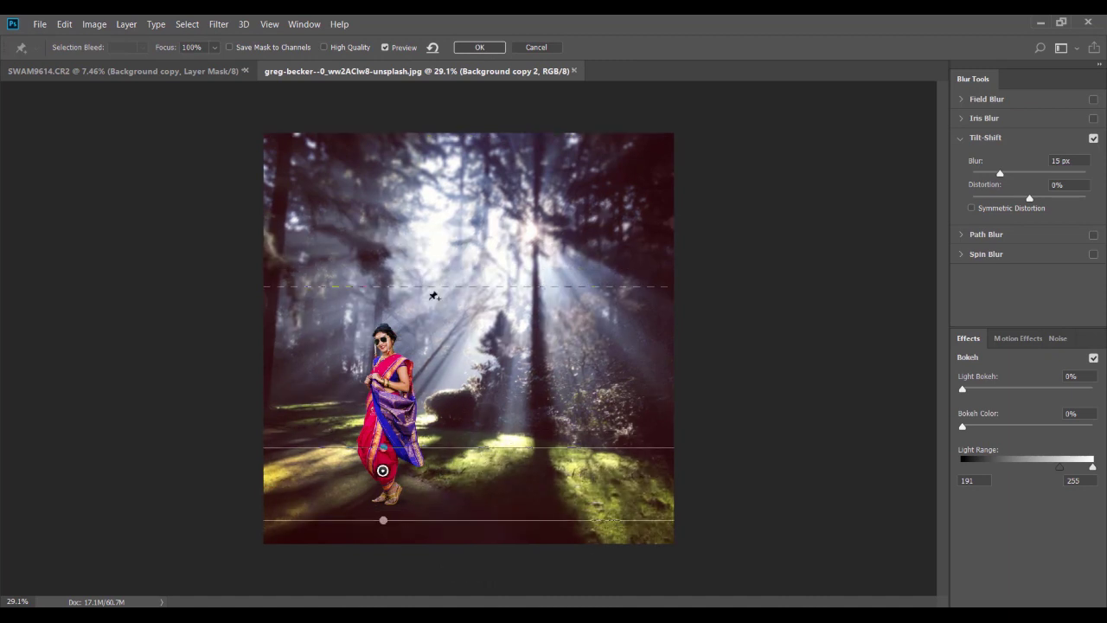
pyautogui.moveTo(1012, 175); pyautogui.dragTo(1006, 176)
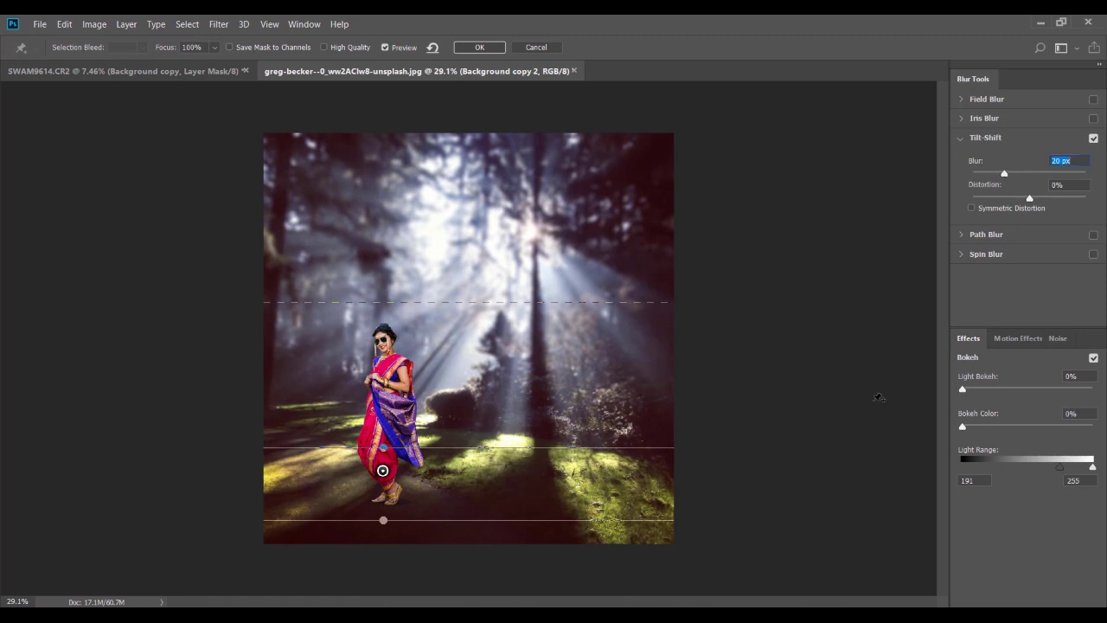
pyautogui.press('Return')
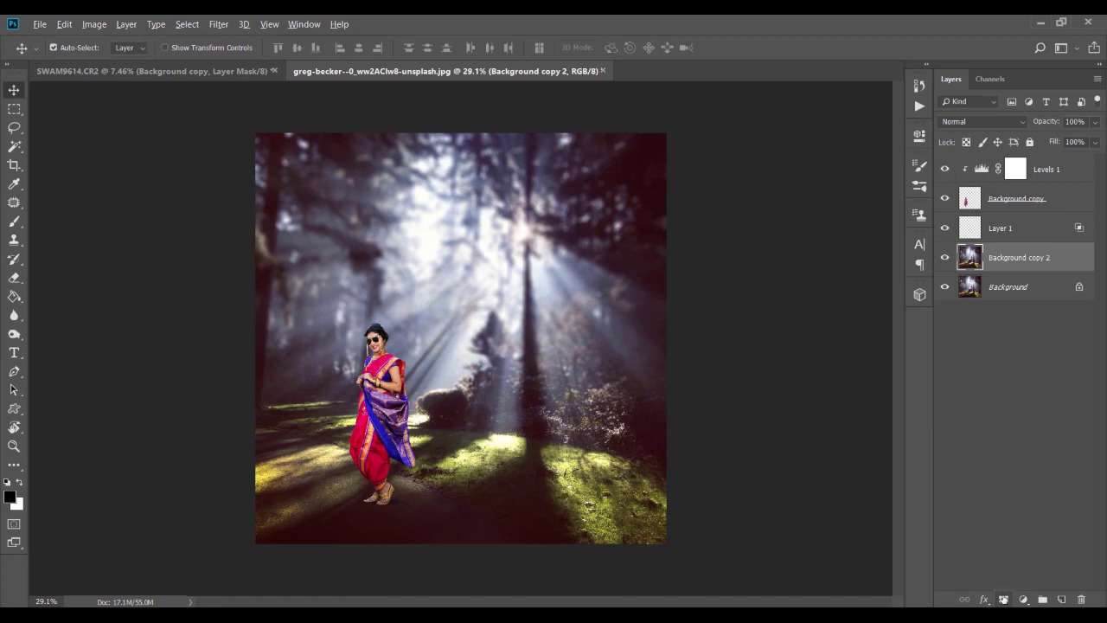
# - Mask the blurred copy so the image centre stays sharp
pyautogui.click(1004, 599)
pyautogui.press('b')
pyautogui.click(454, 364)
pyautogui.hotkey('ctrl', 'i')
pyautogui.press('x')
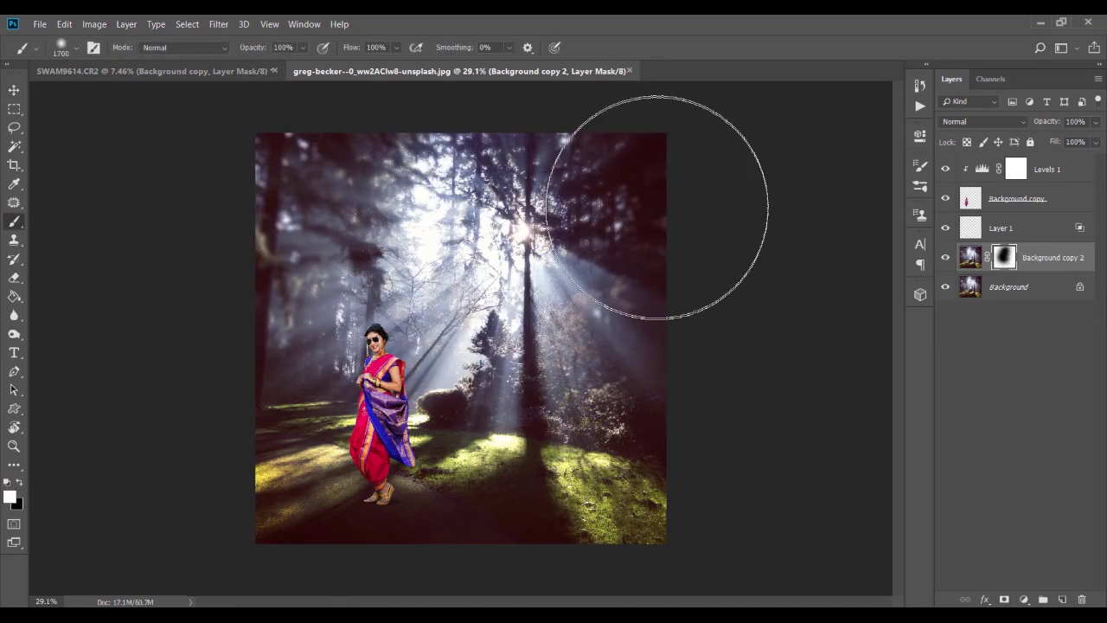
pyautogui.press('x')
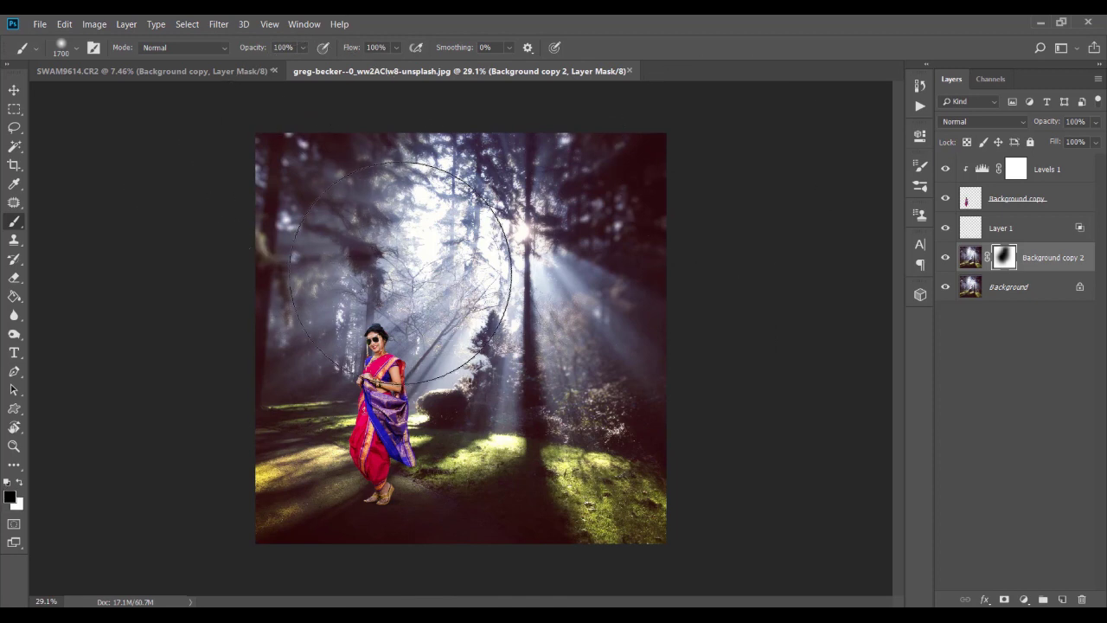
pyautogui.press('v')
pyautogui.scroll(-1, 776, 260)
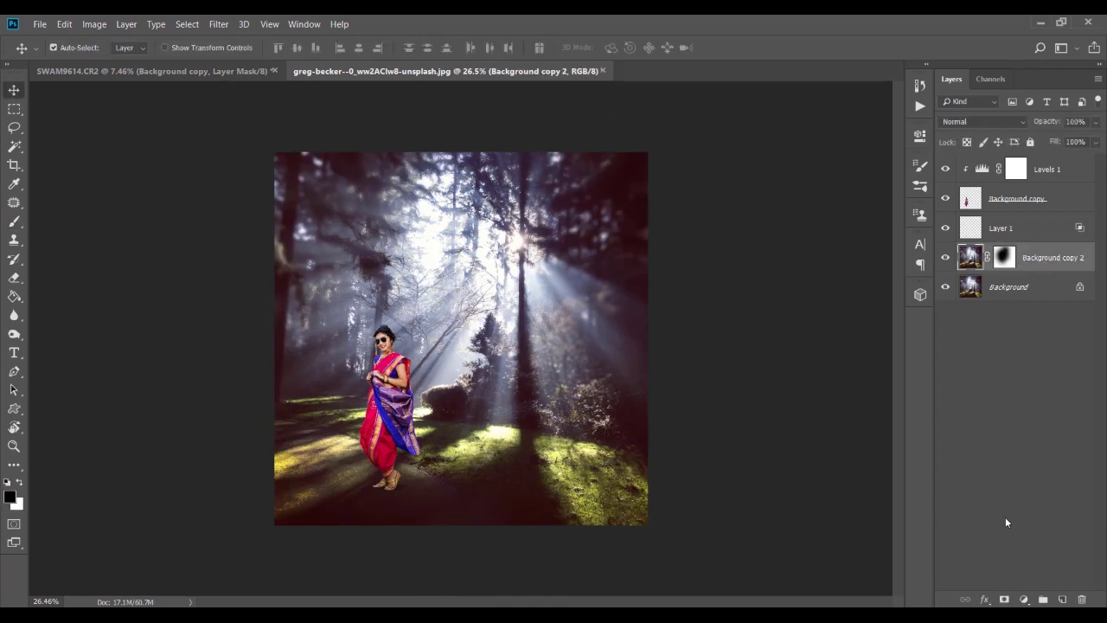
pyautogui.click(1047, 169)
# - Add a first Gradient Fill layer with a custom dark gradient above Levels 1
pyautogui.click(1024, 598)
pyautogui.click(1013, 356)
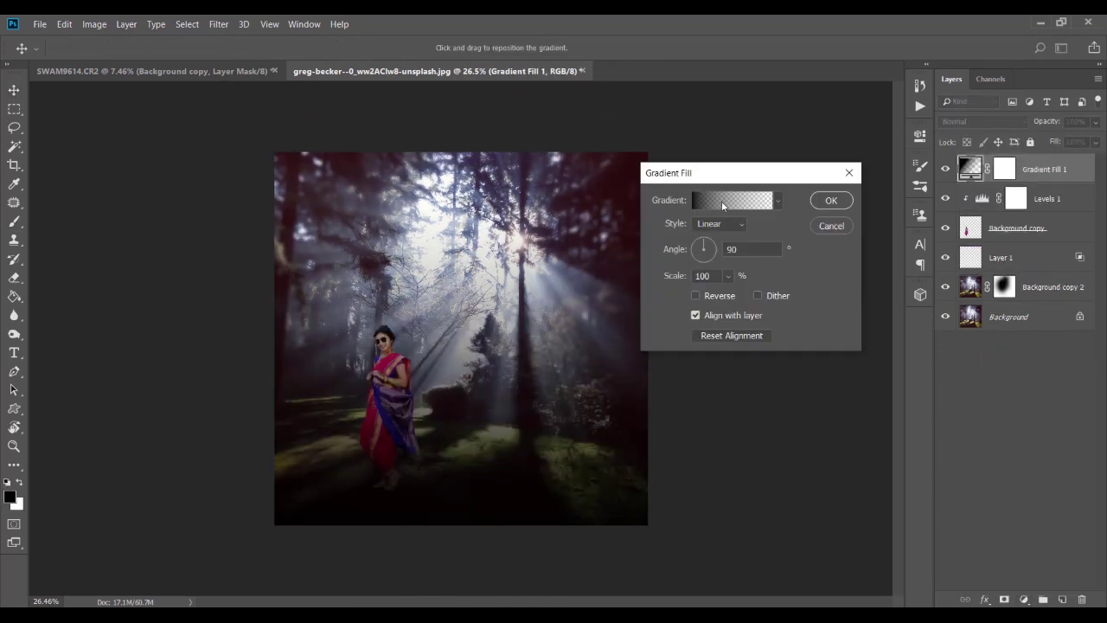
pyautogui.click(722, 199)
pyautogui.click(520, 435)
pyautogui.click(505, 208)
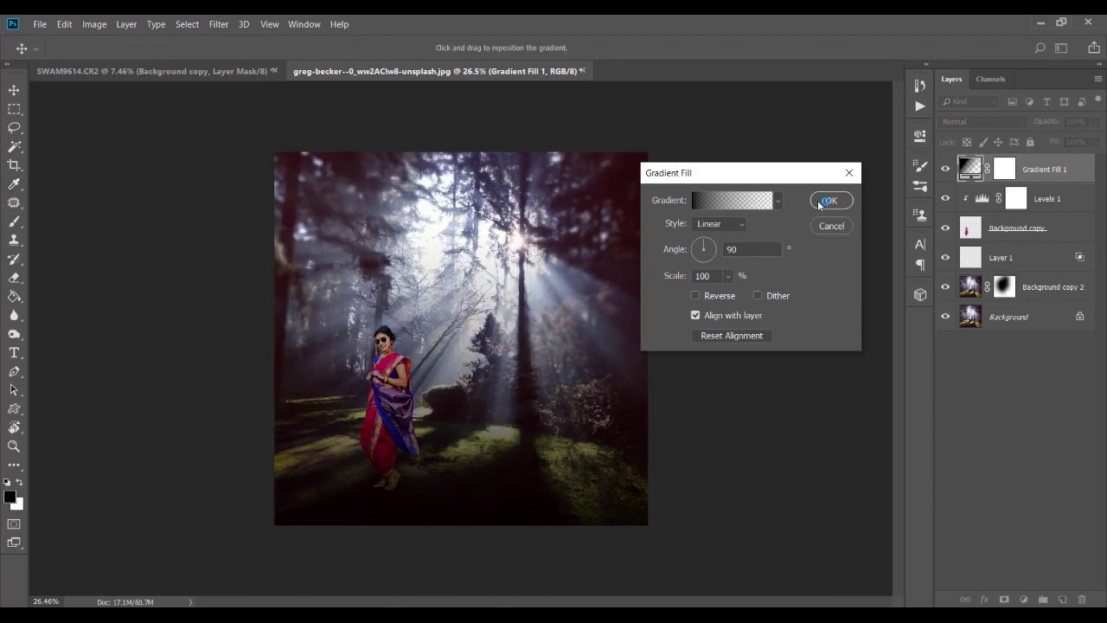
pyautogui.click(829, 201)
pyautogui.press('b')
pyautogui.press('v')
# - Add a second Gradient Fill at about 170° and paint the light rays back in on its mask
pyautogui.click(1024, 599)
pyautogui.click(1013, 356)
pyautogui.moveTo(697, 254); pyautogui.dragTo(695, 239)
pyautogui.moveTo(676, 276); pyautogui.dragTo(700, 245)
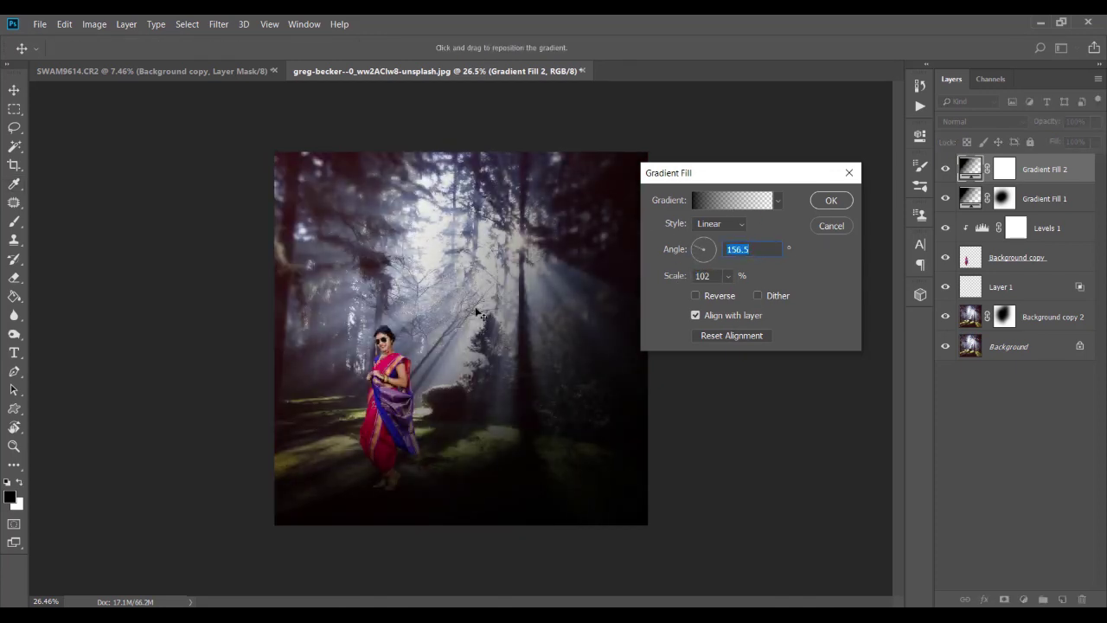
pyautogui.click(819, 203)
pyautogui.press('b')
pyautogui.moveTo(531, 210)
pyautogui.mouseDown()
pyautogui.moveTo(394, 359)
pyautogui.moveTo(553, 286)
pyautogui.mouseUp()
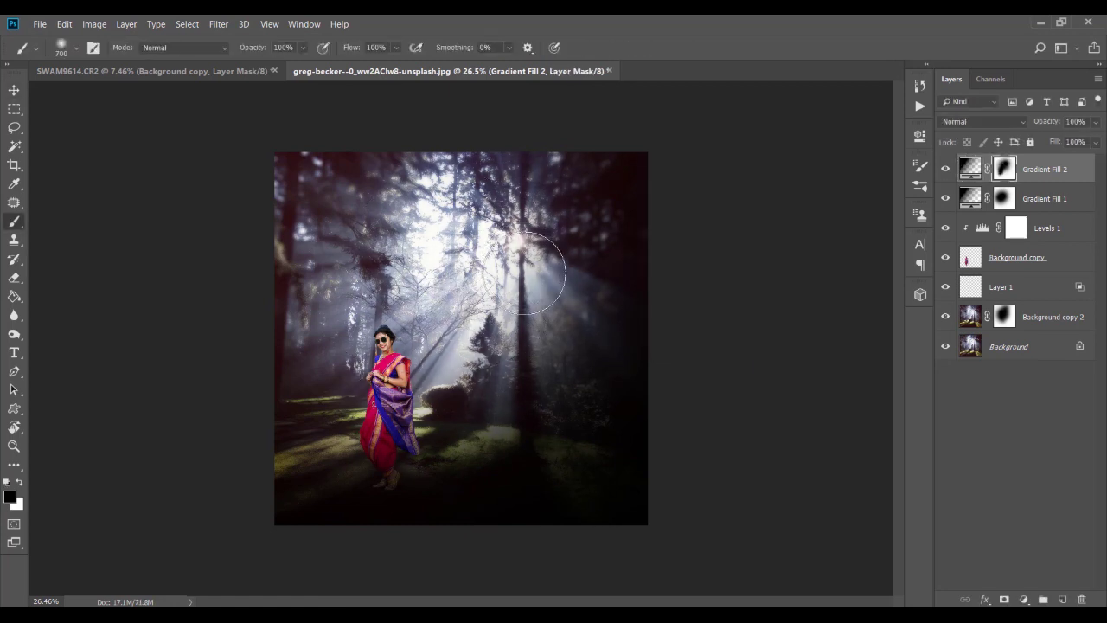
pyautogui.press('v')
# - Start a new Soft Light layer above Background copy 2
pyautogui.click(1030, 316)
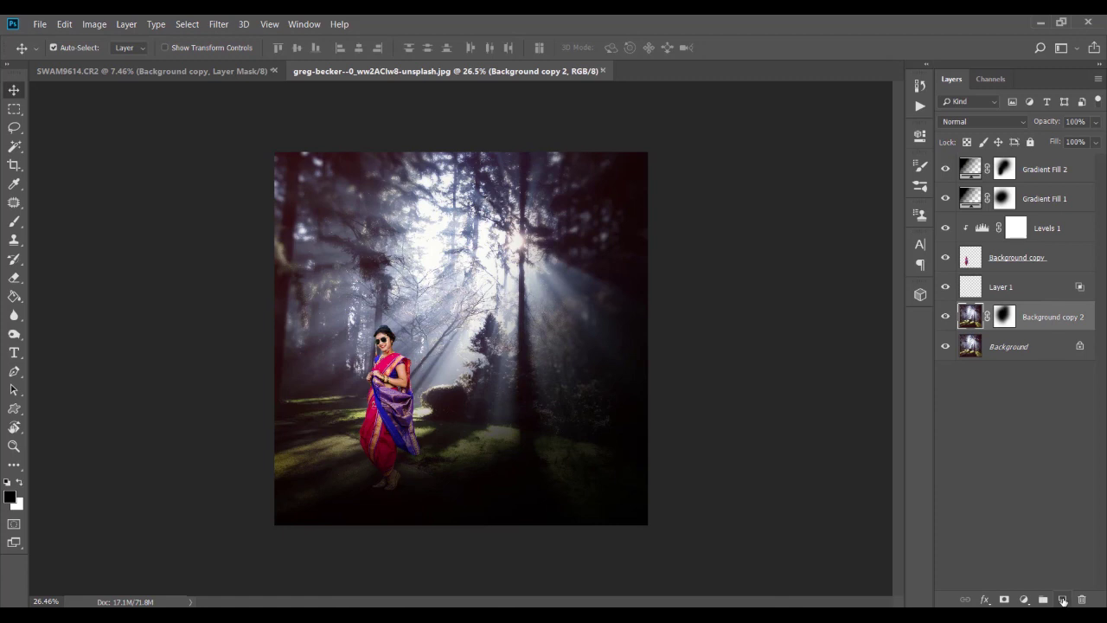
pyautogui.keyDown('alt'); pyautogui.click(1063, 599); pyautogui.keyUp('alt')
pyautogui.click(585, 205)
pyautogui.click(588, 424)
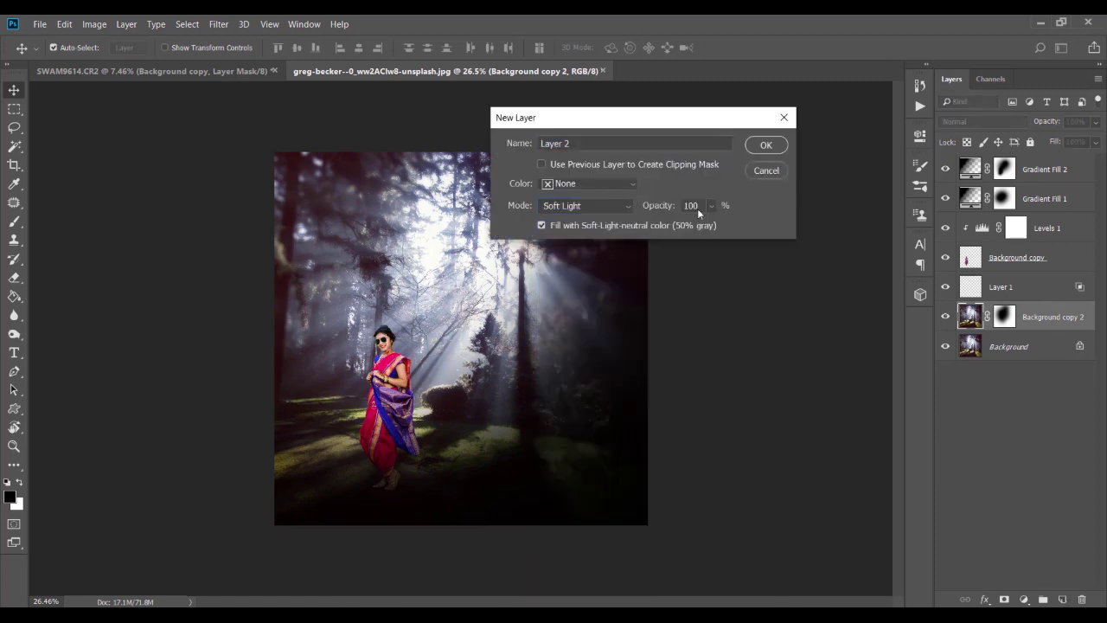
# - Create the grey Soft Light layer and set the foreground colour to a darker yellow
pyautogui.press('Return')
pyautogui.press('b')
pyautogui.click(10, 496)
pyautogui.click(779, 291)
pyautogui.click(983, 272)
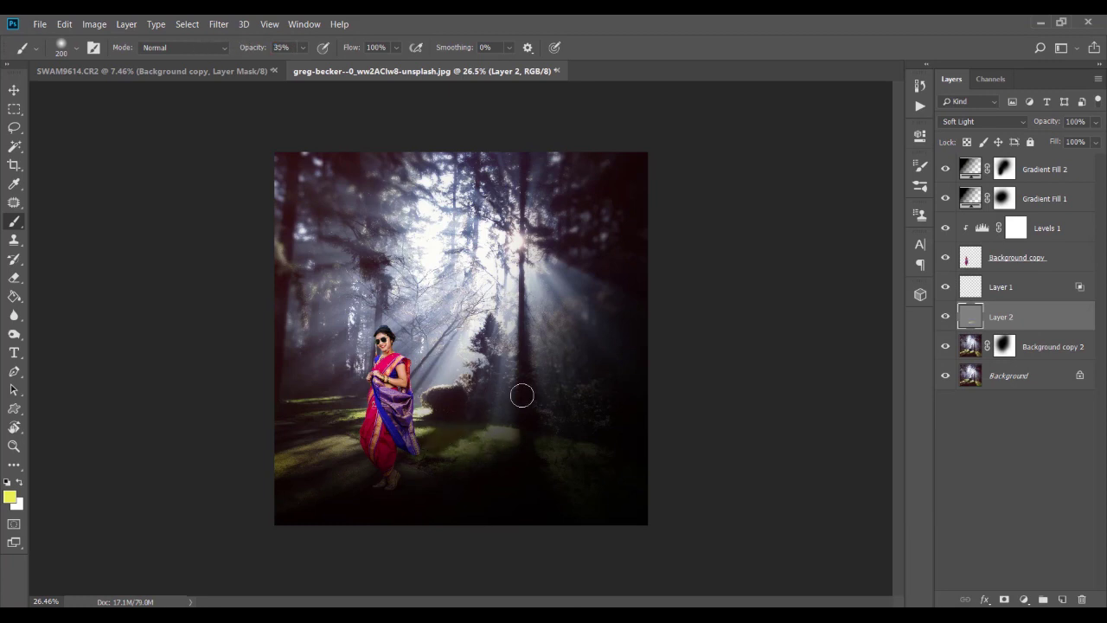
pyautogui.click(11, 496)
pyautogui.click(800, 325)
pyautogui.click(960, 271)
# - Switch to the Dodge tool and create a new empty Layer 3
pyautogui.scroll(1, 337, 421)
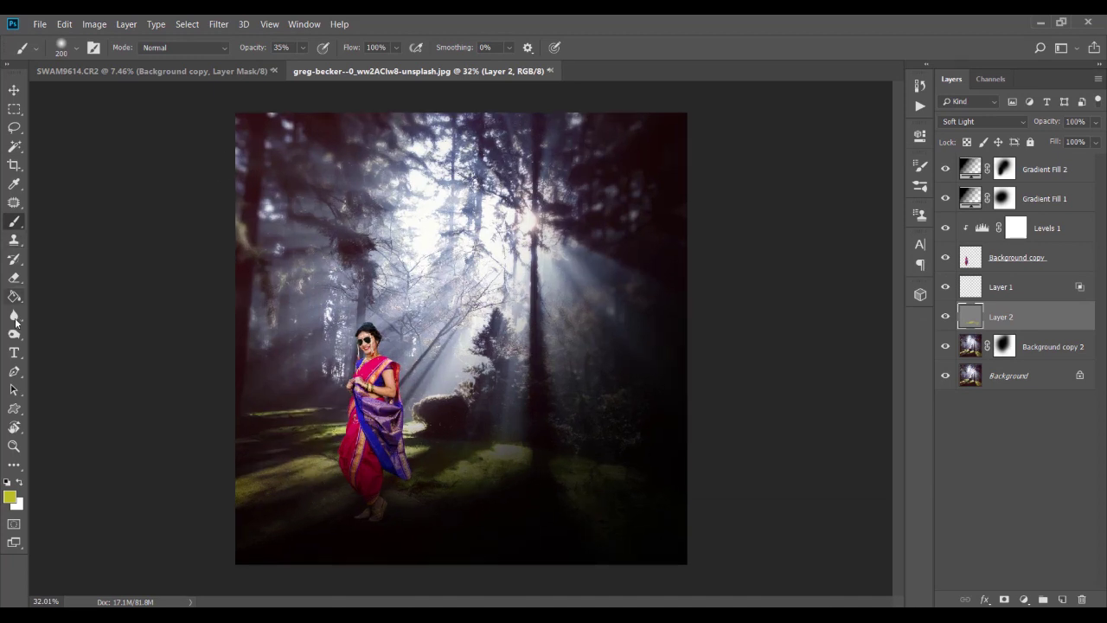
pyautogui.click(15, 332)
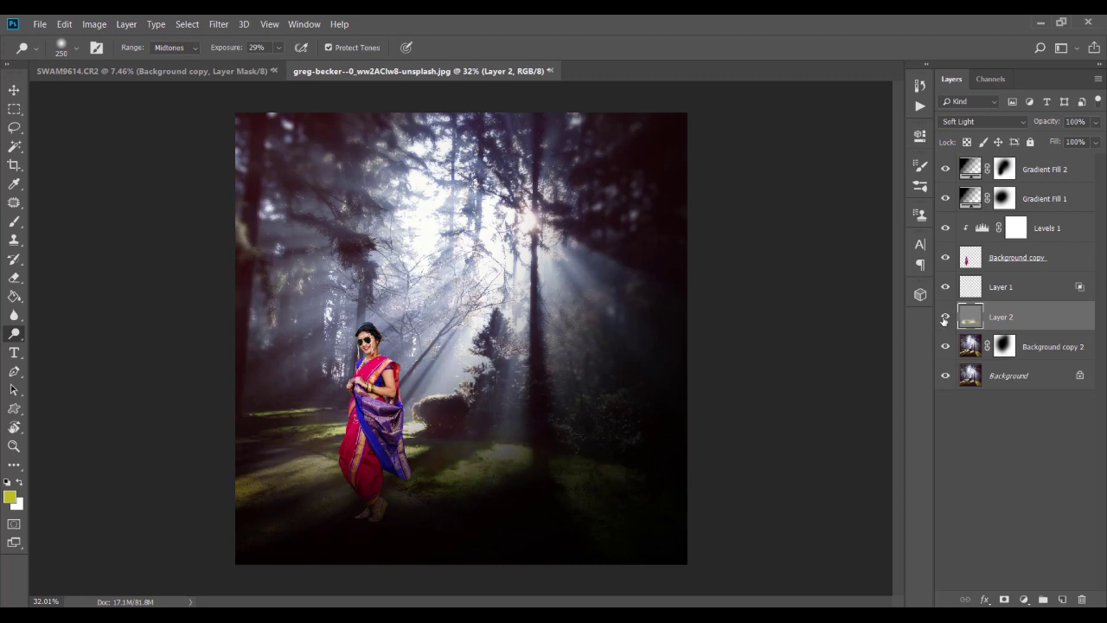
pyautogui.hotkey('ctrl', 'shift', 'alt', 'n')
# - Choose a light-streak brush from the Dazzling Light brush set
pyautogui.press('b')
pyautogui.click(76, 48)
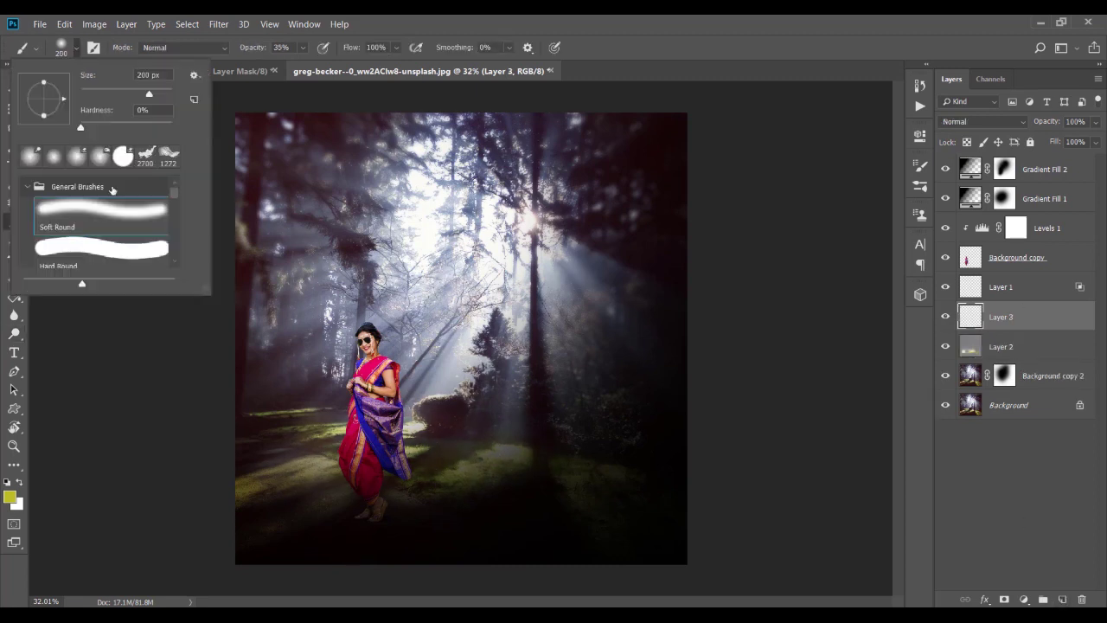
pyautogui.scroll(-2, 90, 228)
pyautogui.scroll(-2, 82, 231)
pyautogui.scroll(-2, 74, 235)
pyautogui.scroll(-2, 59, 243)
pyautogui.scroll(3, 59, 241)
pyautogui.scroll(3, 60, 238)
pyautogui.scroll(-1, 87, 234)
pyautogui.scroll(-2, 79, 249)
pyautogui.click(78, 245)
pyautogui.doubleClick(78, 242)
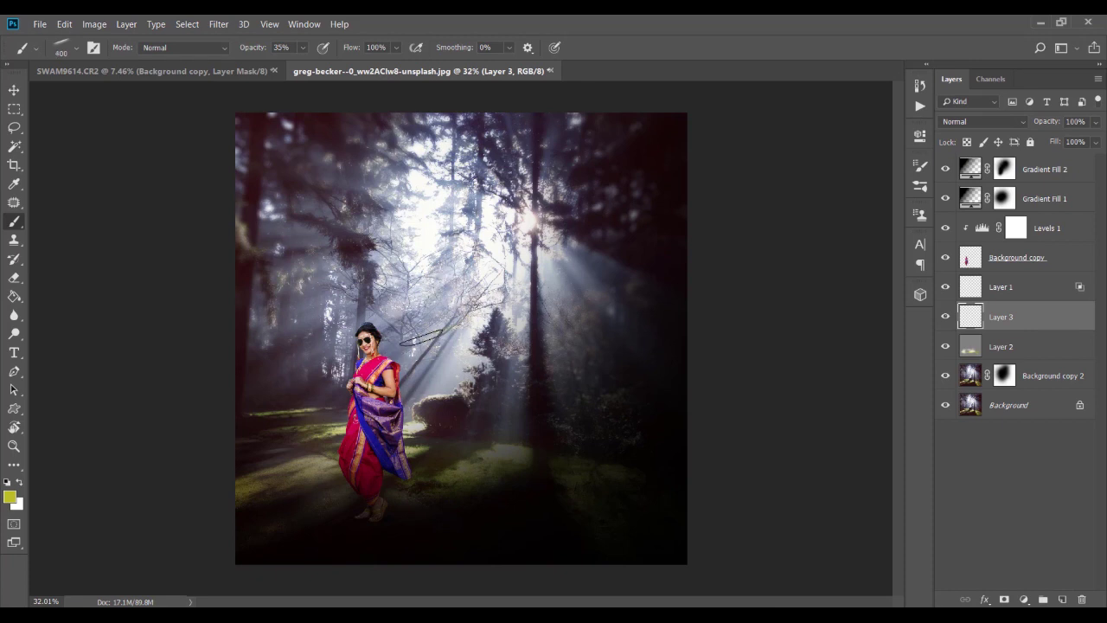
# - Stamp a yellow light streak into the sunbeams on Layer 3, then enlarge the brush
pyautogui.click(457, 281)
pyautogui.press(']')
pyautogui.press(']')
pyautogui.press(']')
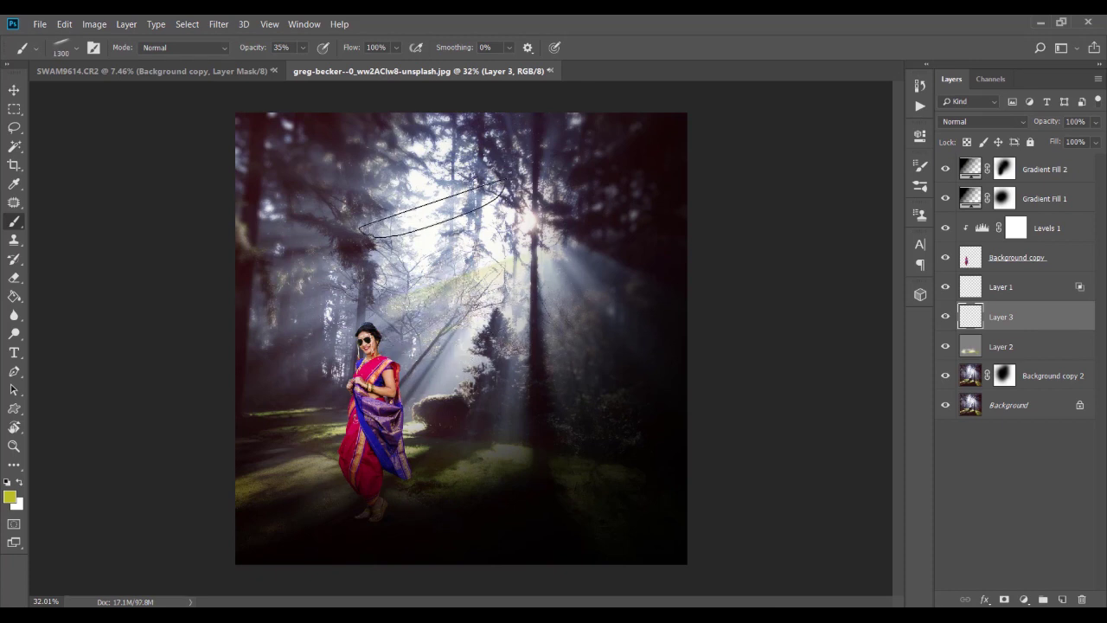
pyautogui.press('v')
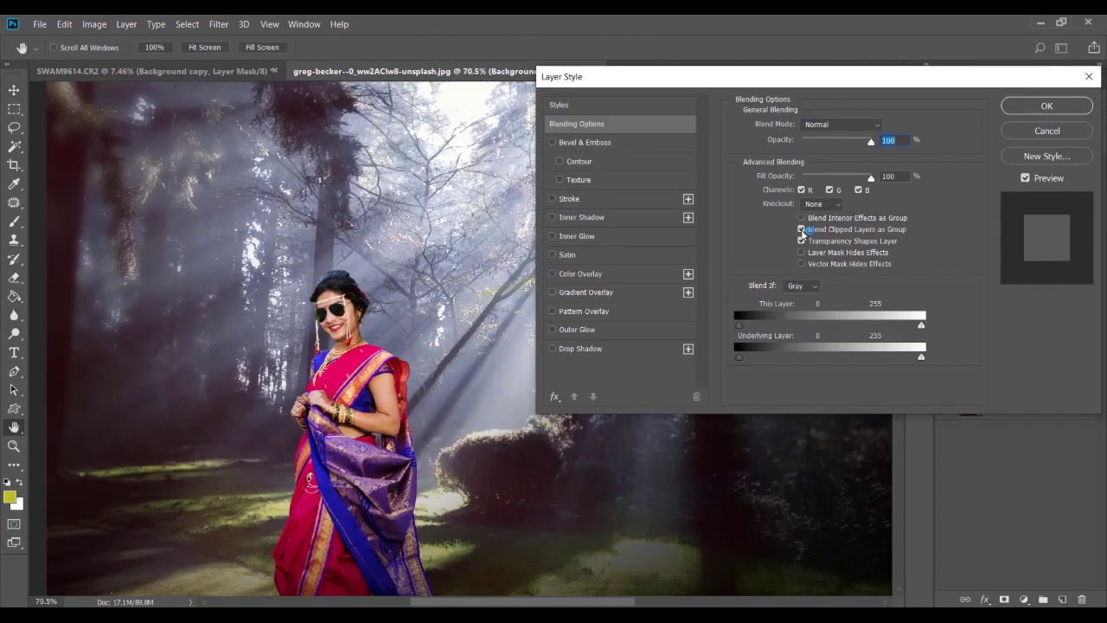
# - In Layer Style, turn off Inner Glow and enable a white Inner Shadow
pyautogui.click(578, 236)
pyautogui.click(552, 236)
pyautogui.click(581, 348)
pyautogui.click(580, 217)
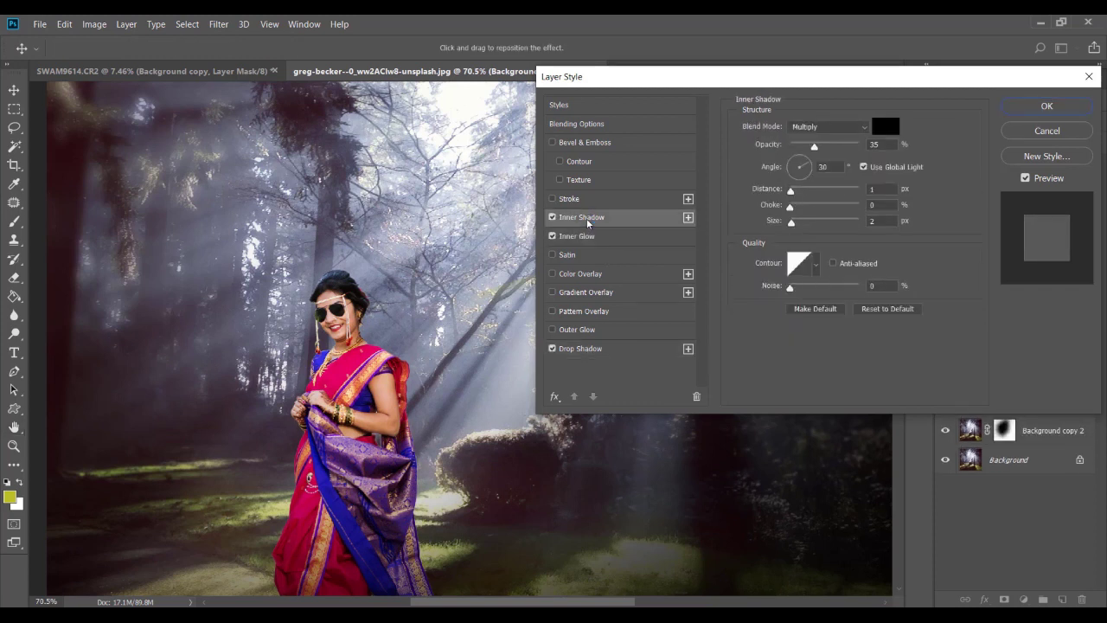
pyautogui.click(577, 236)
pyautogui.click(600, 217)
pyautogui.click(885, 126)
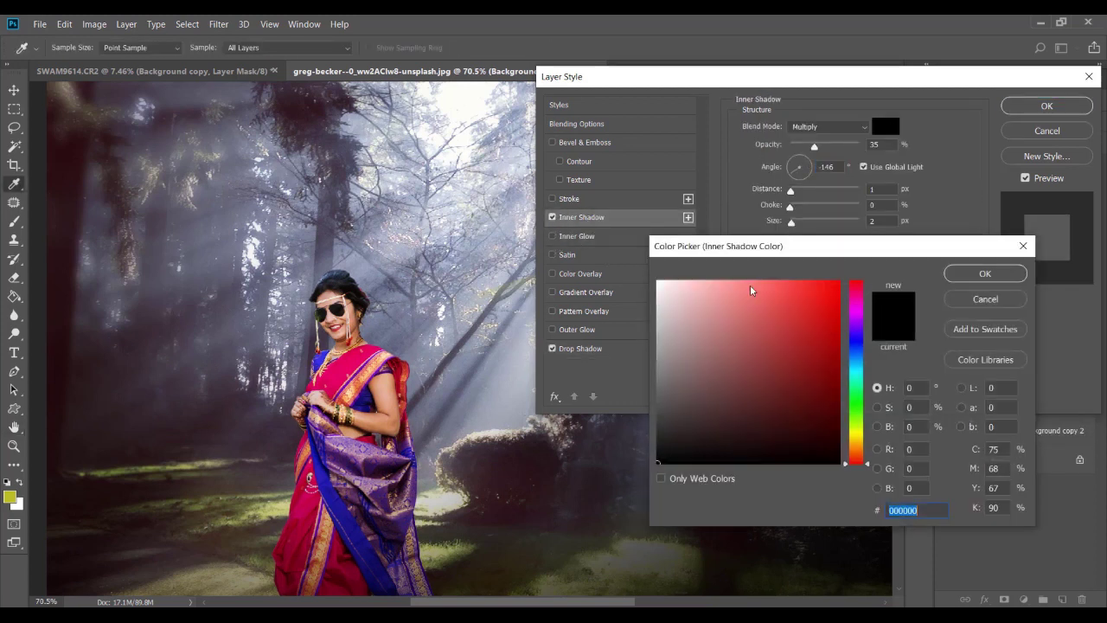
pyautogui.click(659, 279)
pyautogui.click(986, 271)
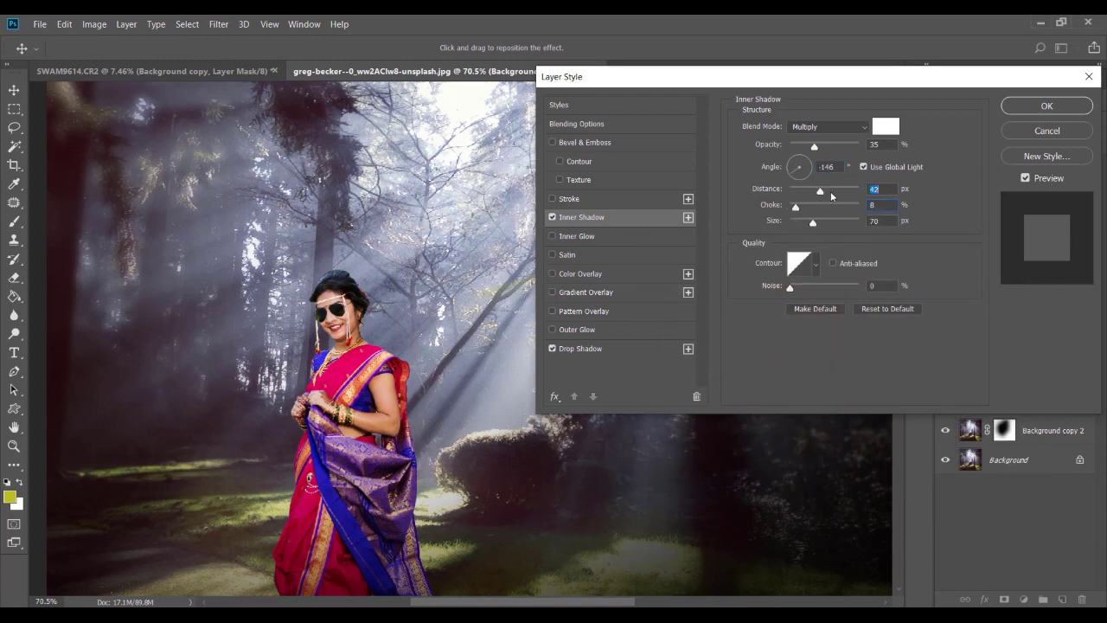
# - Set the inner shadow to Screen: angle 41, opacity 31%, distance 12, choke 14, size 16
pyautogui.click(828, 126)
pyautogui.click(822, 220)
pyautogui.moveTo(797, 190); pyautogui.dragTo(801, 222)
pyautogui.moveTo(800, 167); pyautogui.dragTo(819, 192)
pyautogui.moveTo(814, 145); pyautogui.dragTo(807, 147)
pyautogui.moveTo(796, 207)
pyautogui.mouseDown()
pyautogui.moveTo(798, 222)
pyautogui.moveTo(806, 193)
pyautogui.mouseUp()
pyautogui.moveTo(807, 147); pyautogui.dragTo(812, 148)
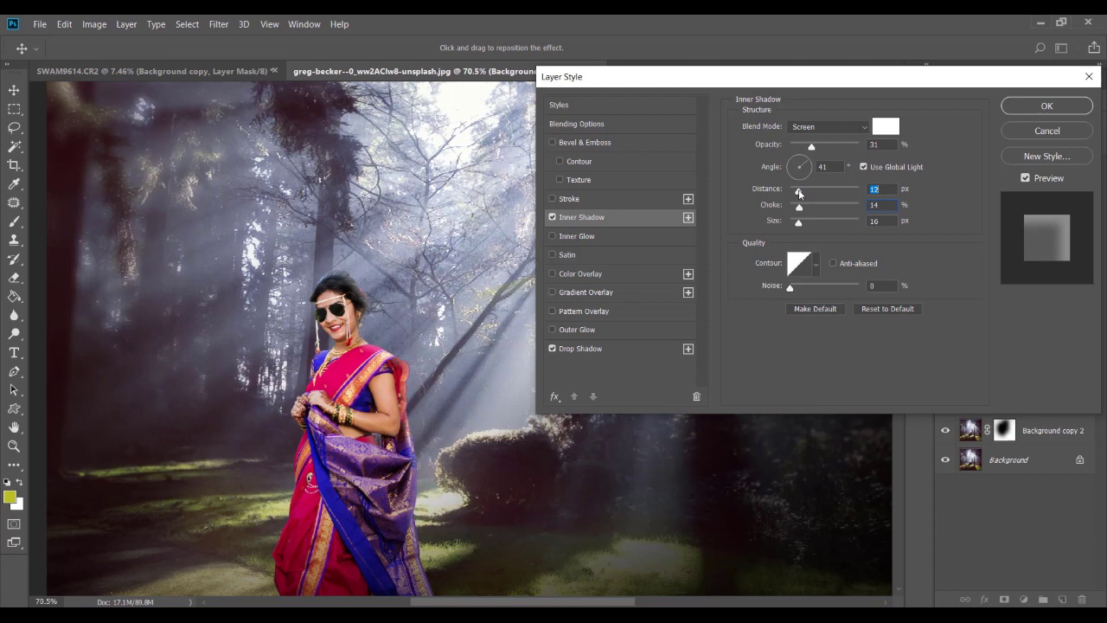
pyautogui.click(1089, 77)
pyautogui.hotkey('ctrl', '0')
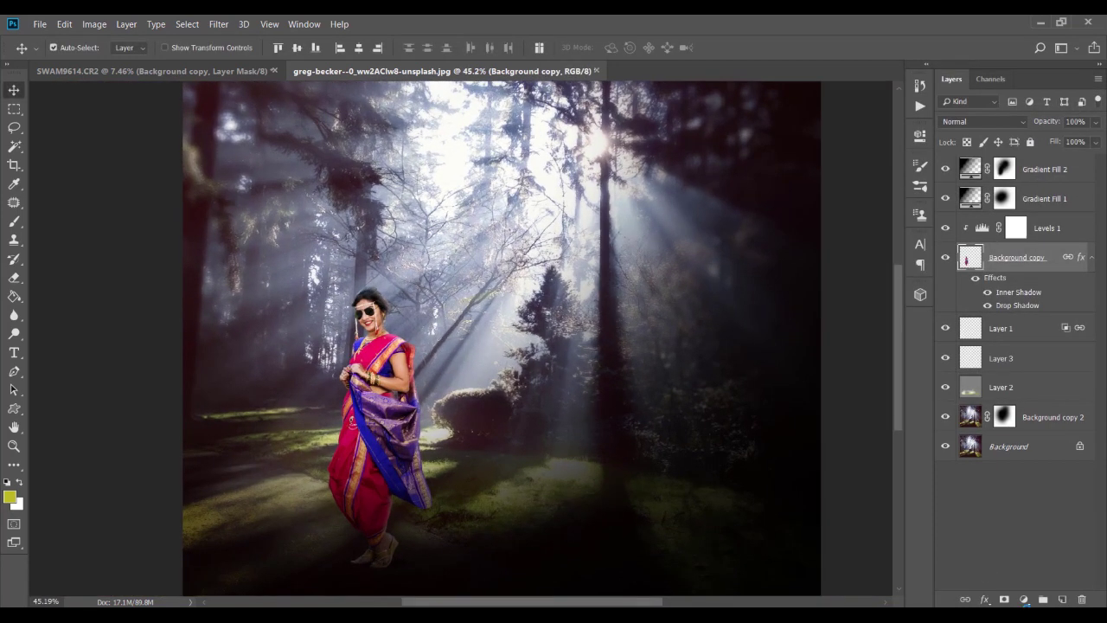
# - On a new layer below the woman, paint a soft white haze around her
pyautogui.keyDown('ctrl'); pyautogui.click(1062, 599); pyautogui.keyUp('ctrl')
pyautogui.press('b')
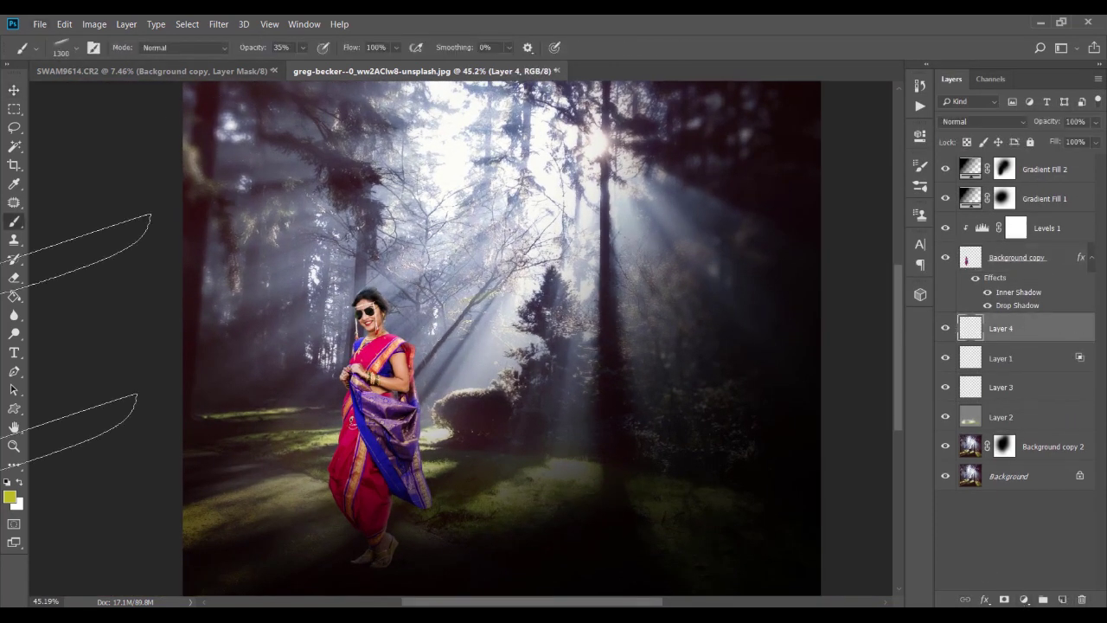
pyautogui.click(76, 48)
pyautogui.doubleClick(95, 182)
pyautogui.press('x')
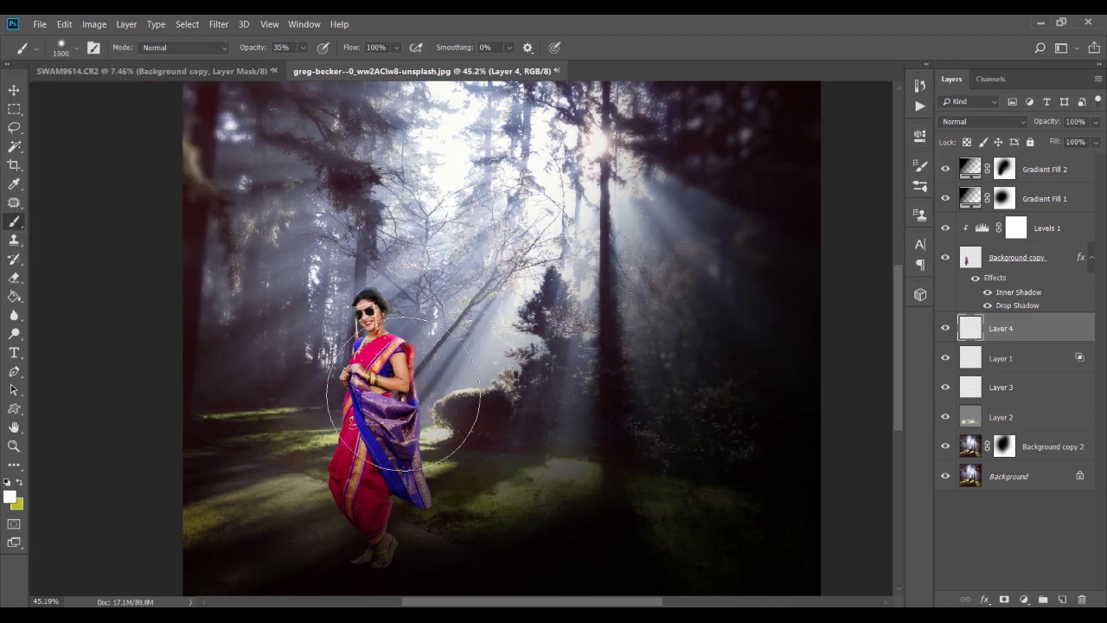
pyautogui.moveTo(403, 394)
pyautogui.mouseDown()
pyautogui.moveTo(549, 420)
pyautogui.moveTo(358, 248)
pyautogui.mouseUp()
pyautogui.hotkey('alt', '.')
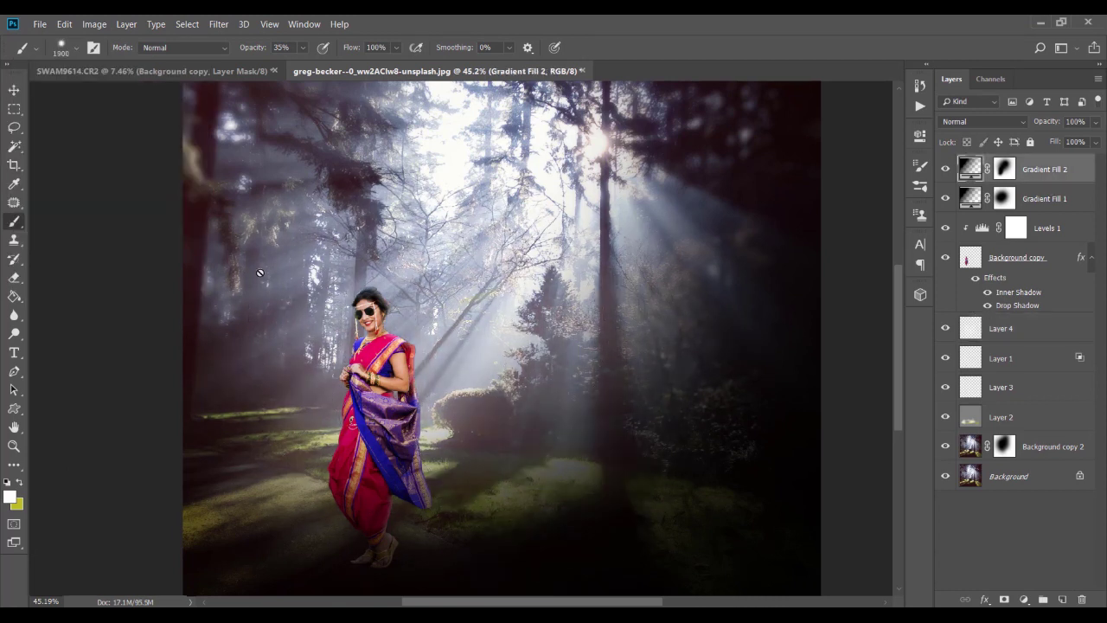
pyautogui.scroll(-3, 395, 279)
pyautogui.press('v')
# - On another new layer, make the glow light blue and scale it across the forest
pyautogui.click(1060, 600)
pyautogui.press('b')
pyautogui.click(9, 496)
pyautogui.click(701, 285)
pyautogui.press('Return')
pyautogui.click(855, 342)
pyautogui.press('Return')
pyautogui.hotkey('ctrl', 't')
pyautogui.moveTo(487, 322); pyautogui.dragTo(507, 363)
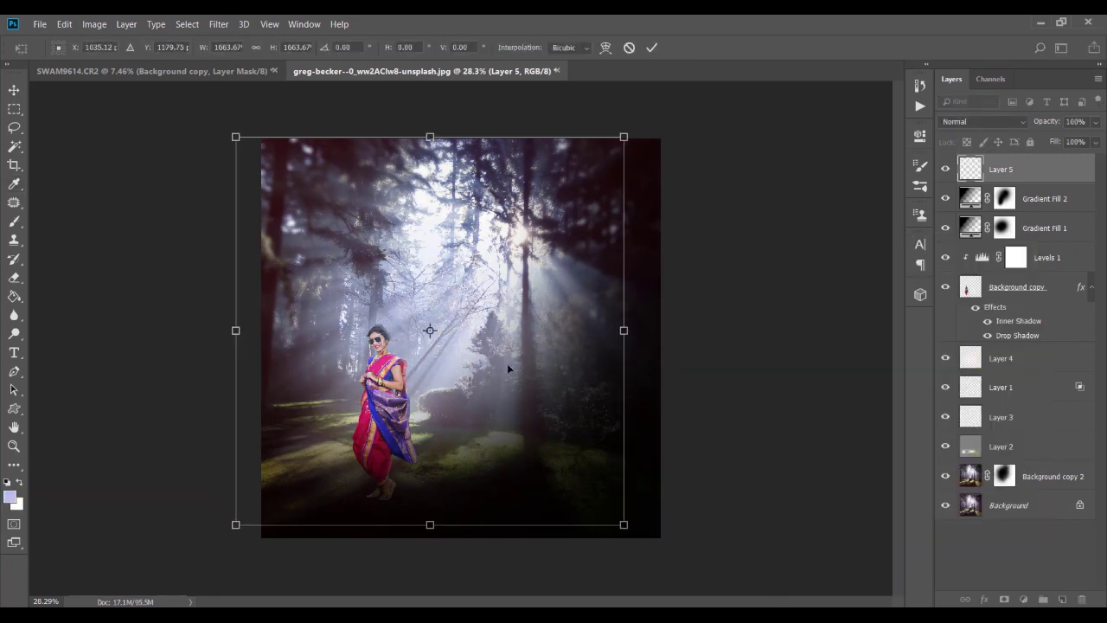
pyautogui.press('Return')
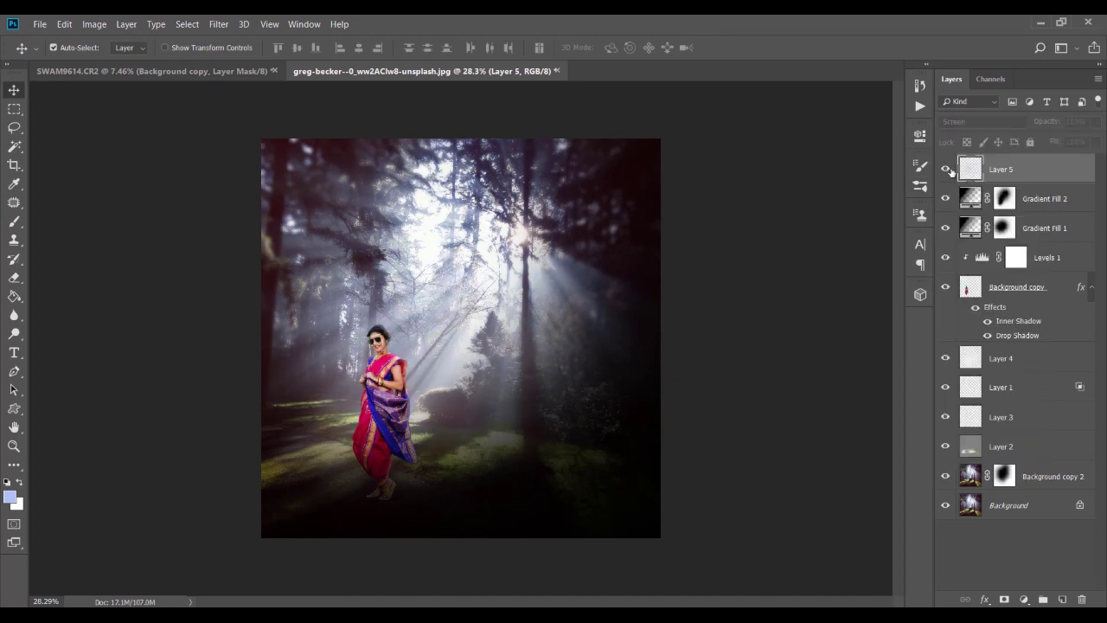
pyautogui.scroll(2, 394, 354)
pyautogui.scroll(1, 394, 354)
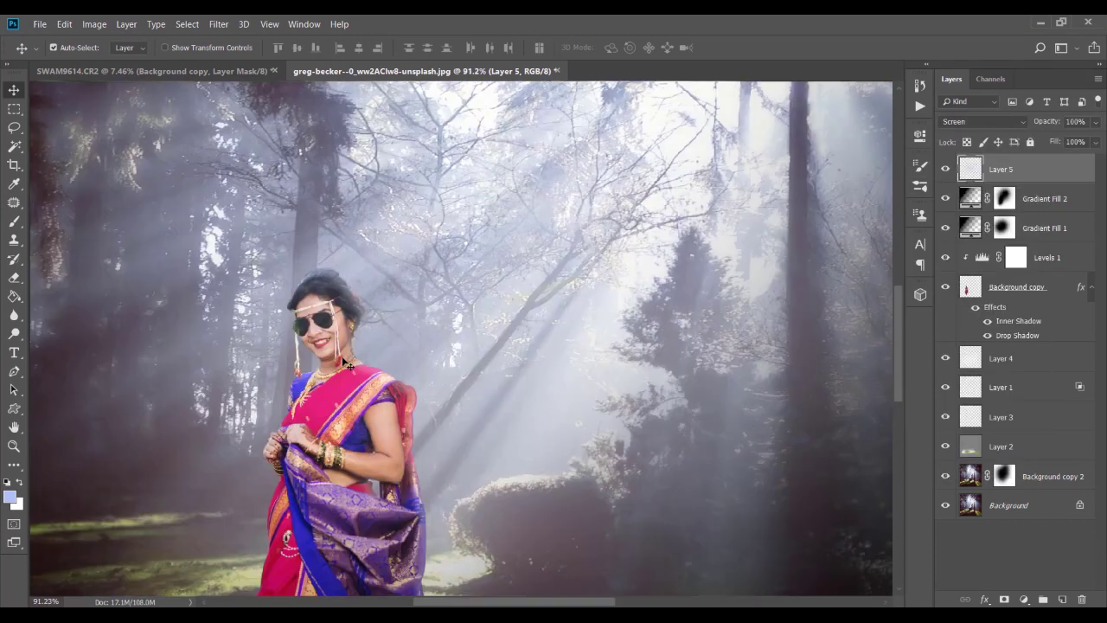
pyautogui.scroll(-2, 358, 344)
pyautogui.scroll(-2, 507, 216)
# - Add a Gradient Map adjustment layer blended in Soft Light
pyautogui.click(1023, 600)
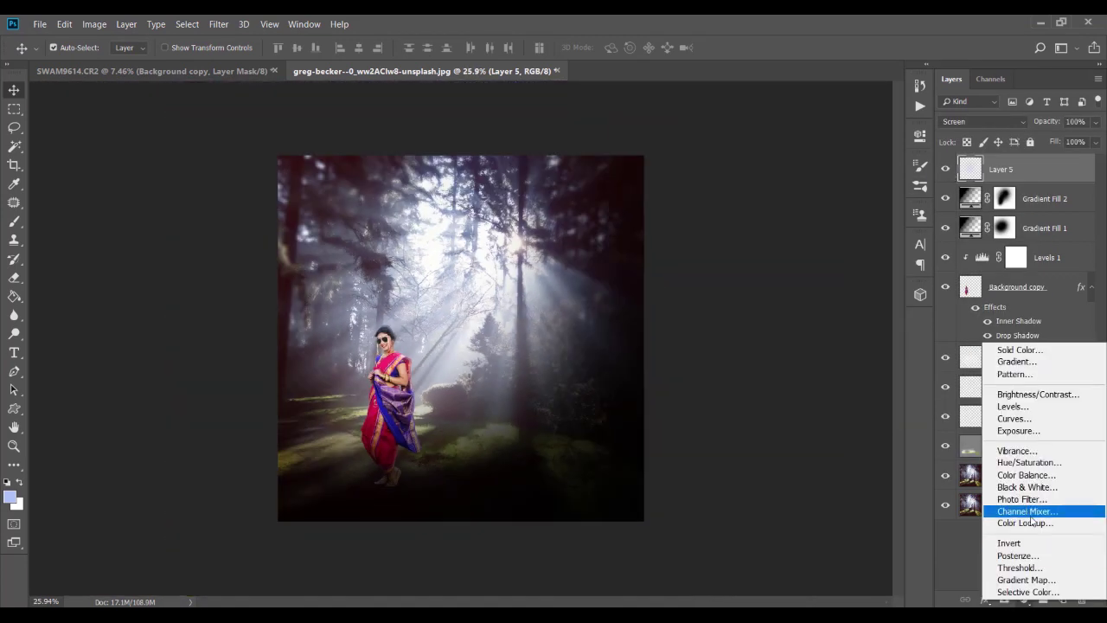
pyautogui.click(964, 484)
pyautogui.click(814, 180)
pyautogui.press('Return')
pyautogui.click(981, 121)
pyautogui.click(950, 309)
# - Give the gradient map a black-to-gold preset at about 50% opacity
pyautogui.click(814, 180)
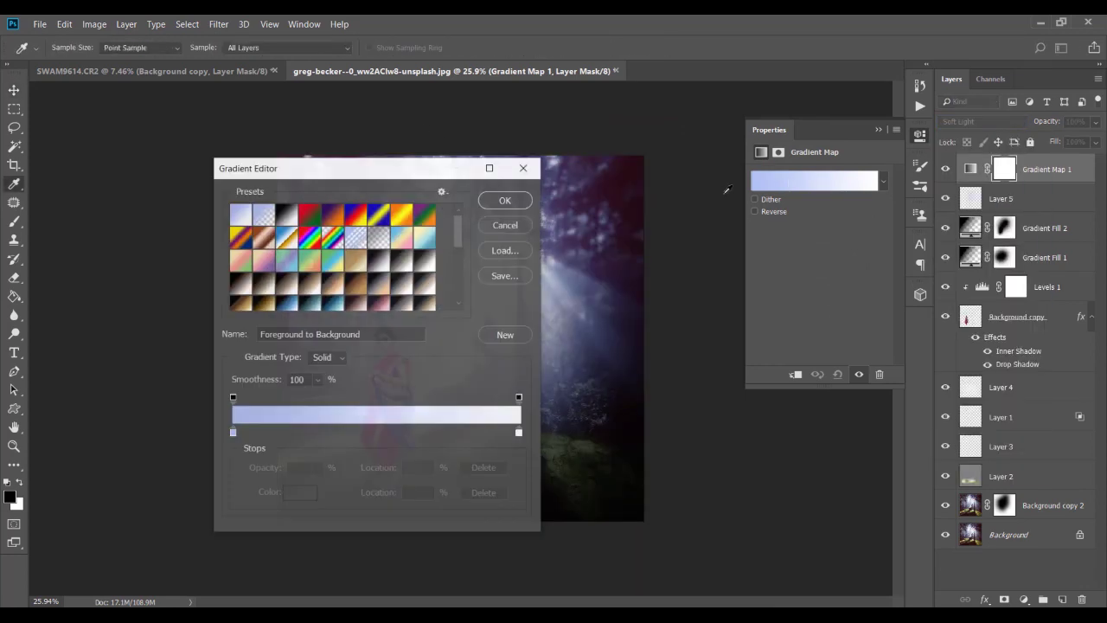
pyautogui.click(714, 246)
pyautogui.click(711, 254)
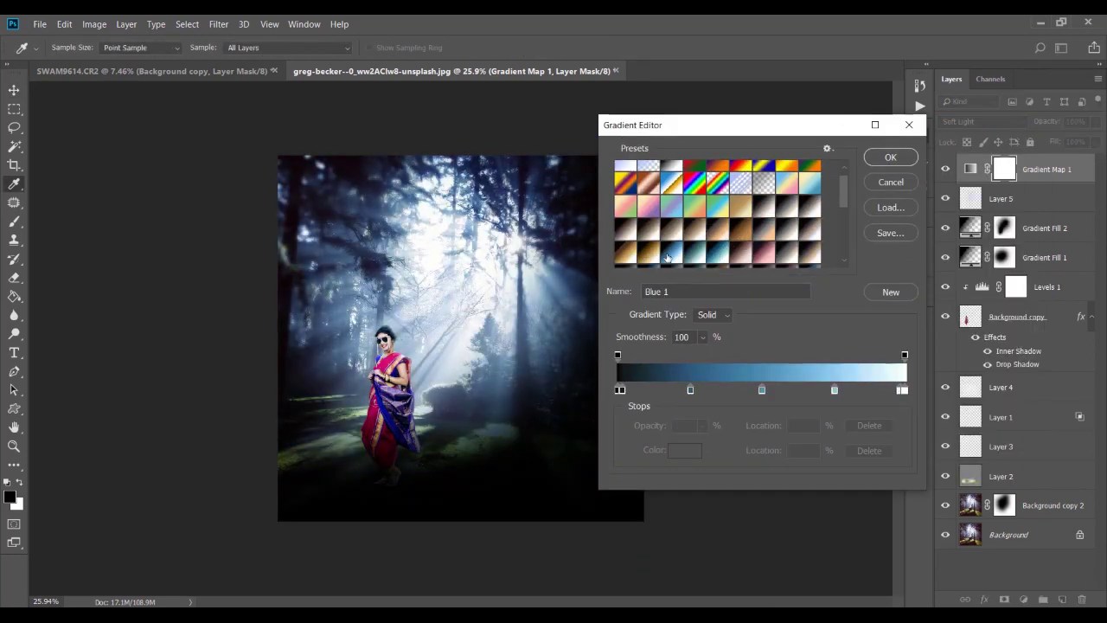
pyautogui.scroll(-1, 667, 251)
pyautogui.click(667, 251)
pyautogui.scroll(-2, 671, 251)
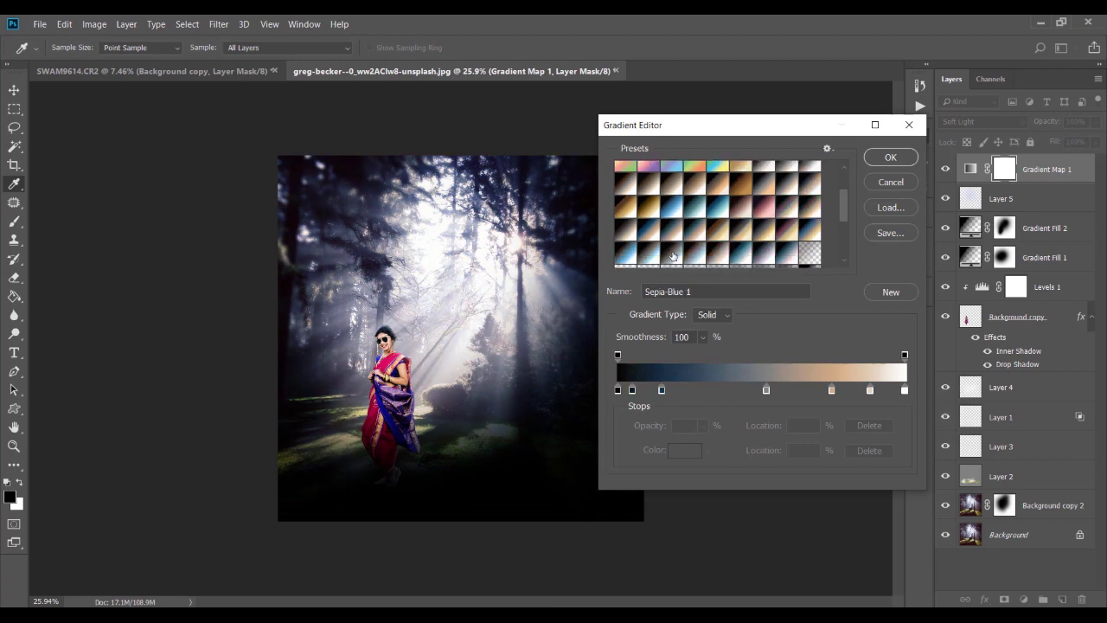
pyautogui.click(655, 234)
pyautogui.click(655, 234)
pyautogui.click(726, 237)
pyautogui.click(890, 156)
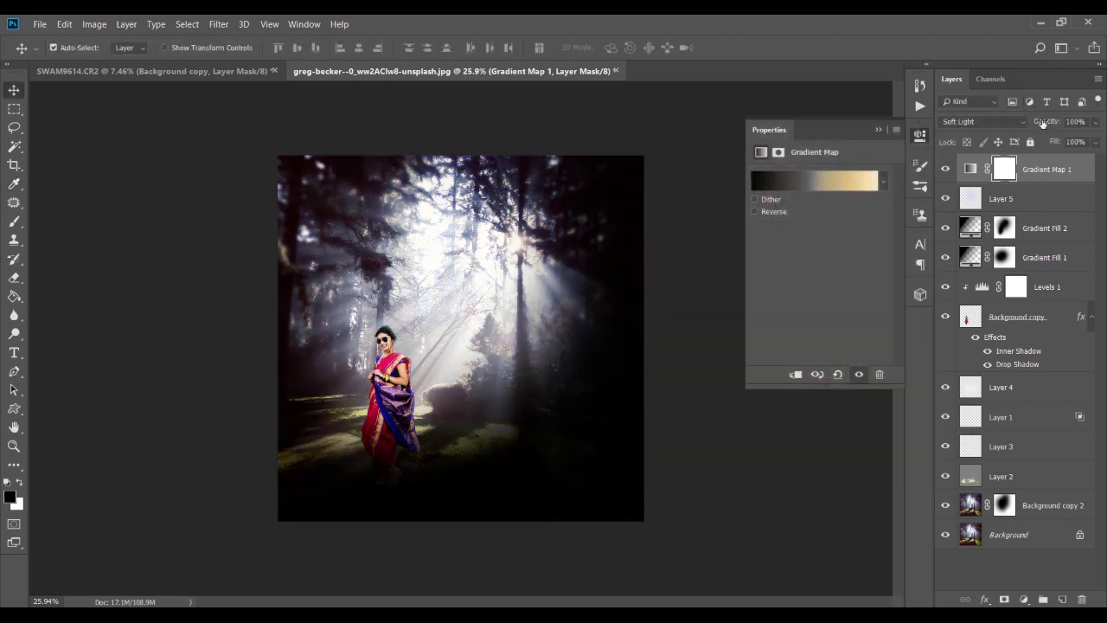
pyautogui.moveTo(1042, 123); pyautogui.dragTo(1013, 124)
# - Add a Color Lookup adjustment using the FoggyNight.3DL table
pyautogui.click(1023, 598)
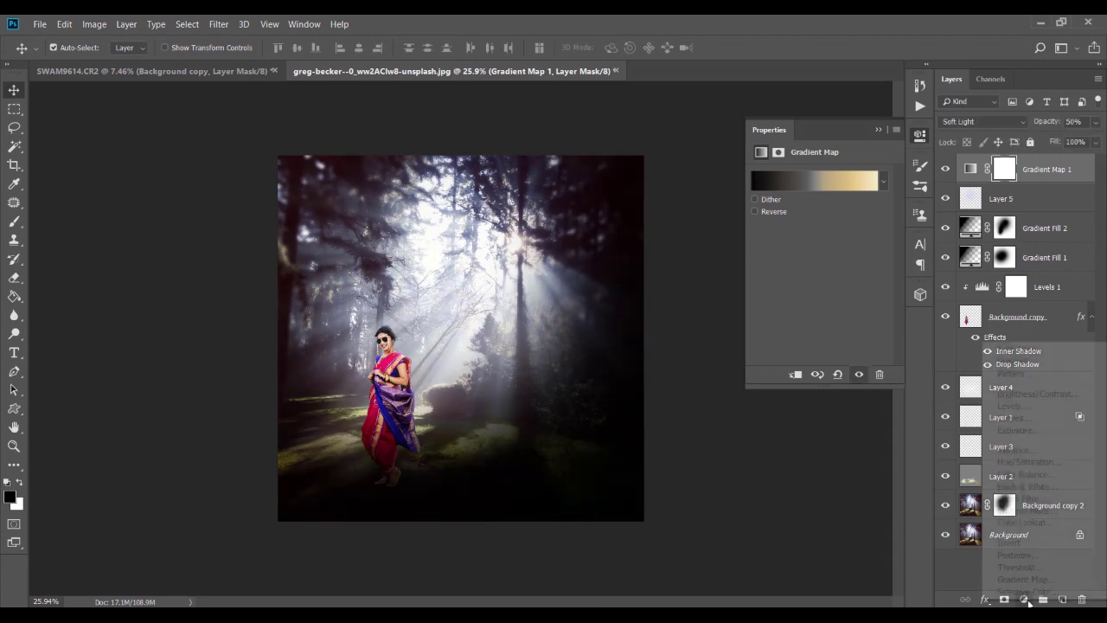
pyautogui.click(1020, 527)
pyautogui.click(847, 176)
pyautogui.click(839, 235)
pyautogui.press('Down')
pyautogui.press('Down')
pyautogui.press('Down')
pyautogui.press('Down')
pyautogui.press('Down')
pyautogui.press('Down')
pyautogui.press('Down')
pyautogui.press('Down')
pyautogui.press('Down')
pyautogui.press('Down')
# - Blend the colour lookup in Soft Light at 23% opacity
pyautogui.click(1020, 121)
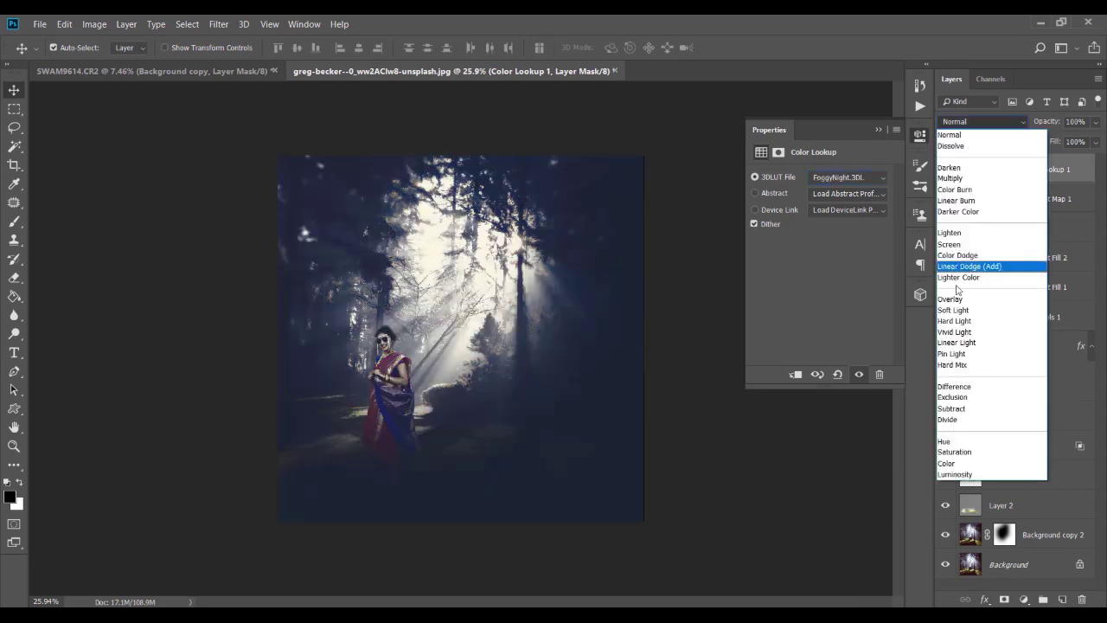
pyautogui.click(967, 309)
pyautogui.click(982, 121)
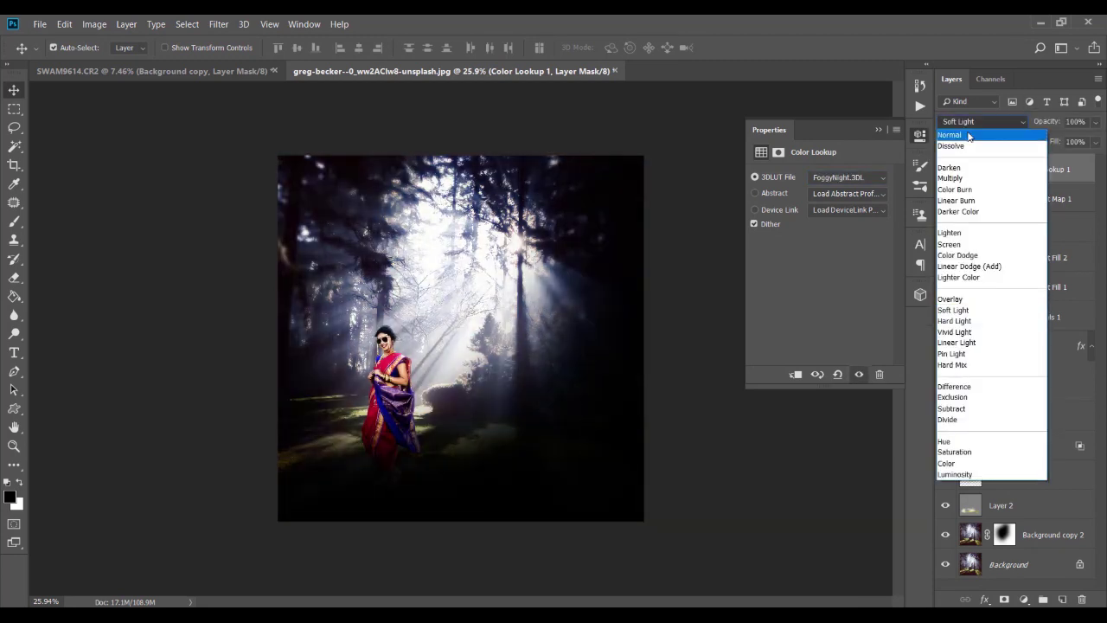
pyautogui.click(956, 136)
pyautogui.click(1025, 121)
pyautogui.click(967, 310)
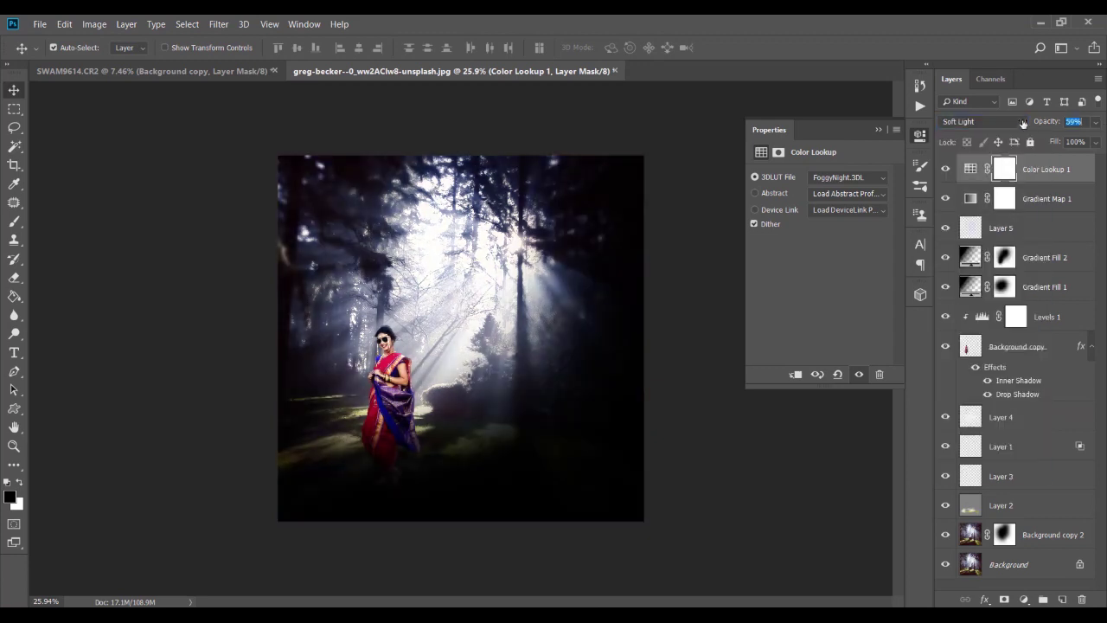
pyautogui.write('23')
pyautogui.press('Return')
# - Stamp all visible layers into a new merged layer
pyautogui.click(1024, 599)
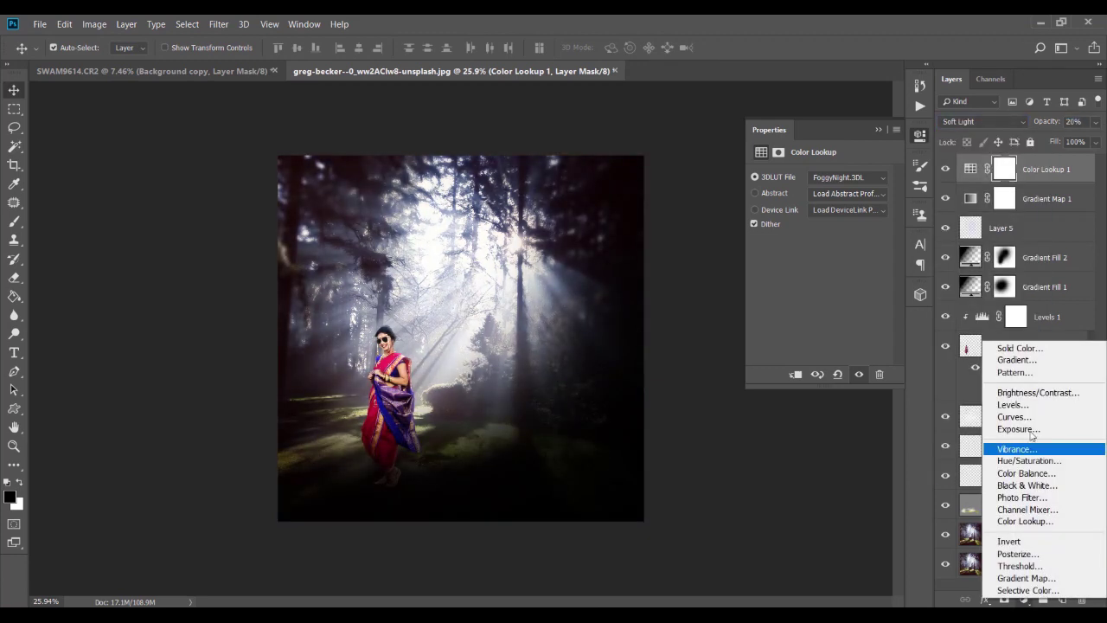
pyautogui.click(704, 203)
pyautogui.hotkey('ctrl', 'shift', 'alt', 'e')
# - Apply Color Efex Pro 4's Cross Processing filter with a Method preset to the merged layer
pyautogui.click(218, 24)
pyautogui.moveTo(245, 329)
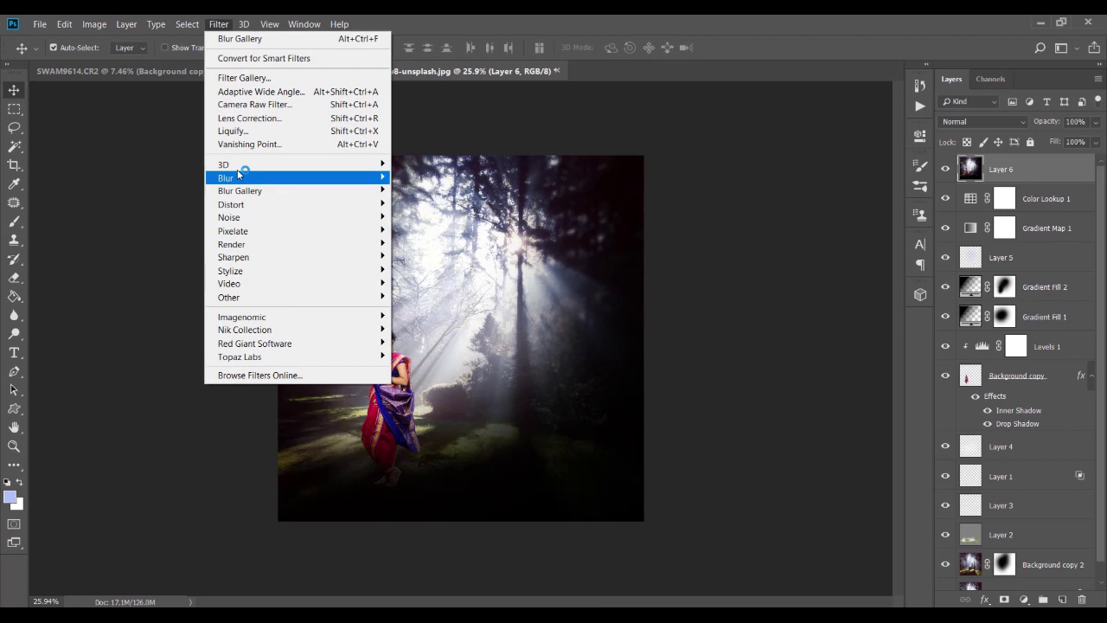
pyautogui.click(462, 339)
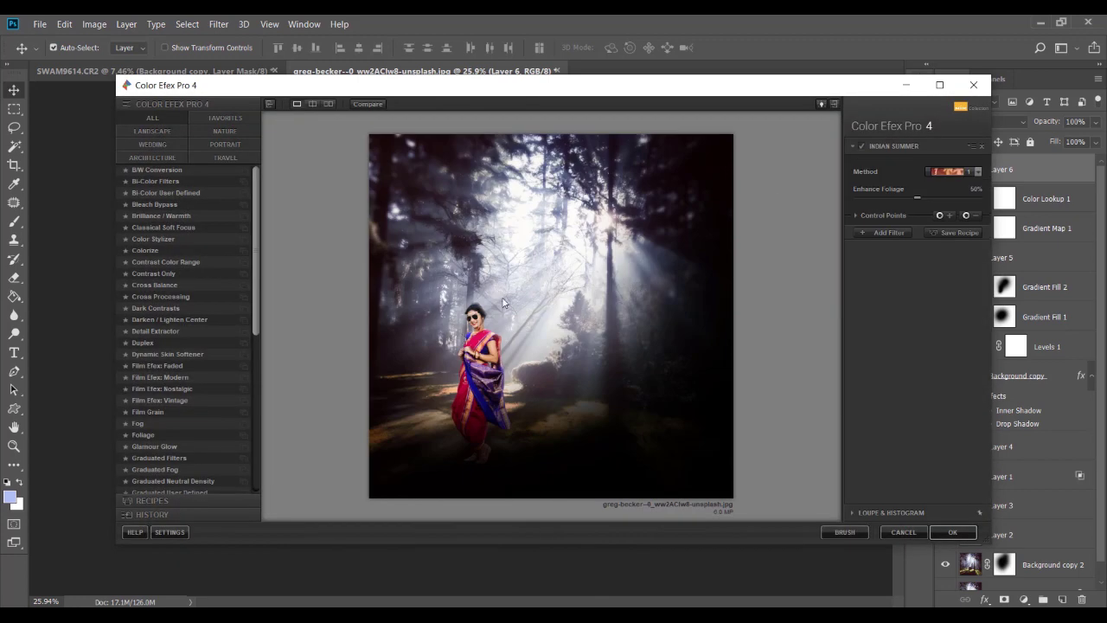
pyautogui.click(160, 296)
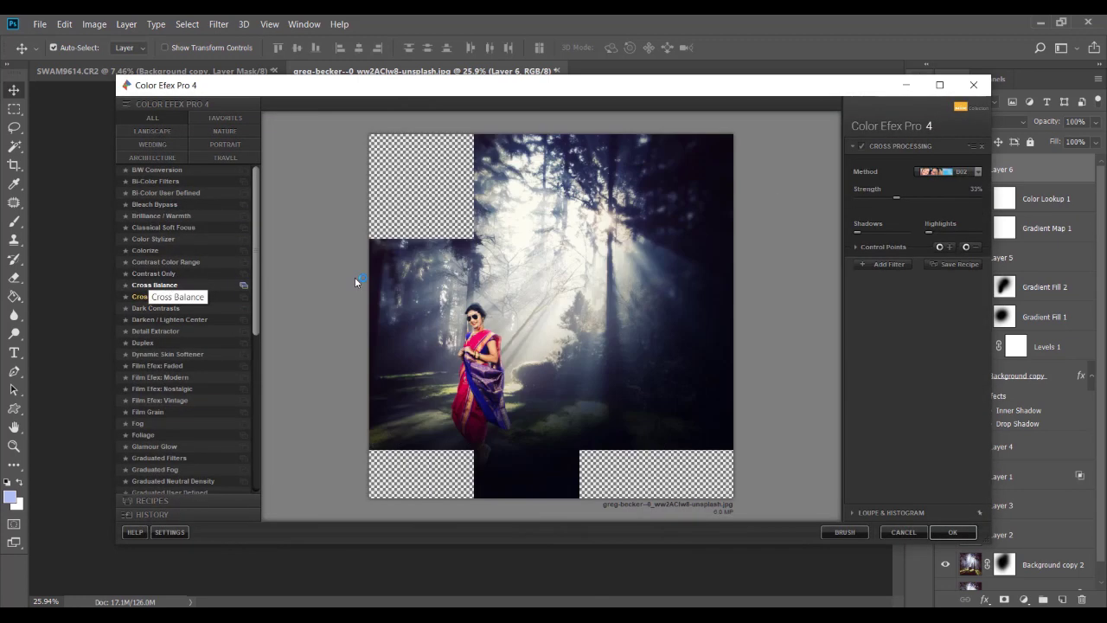
pyautogui.click(960, 172)
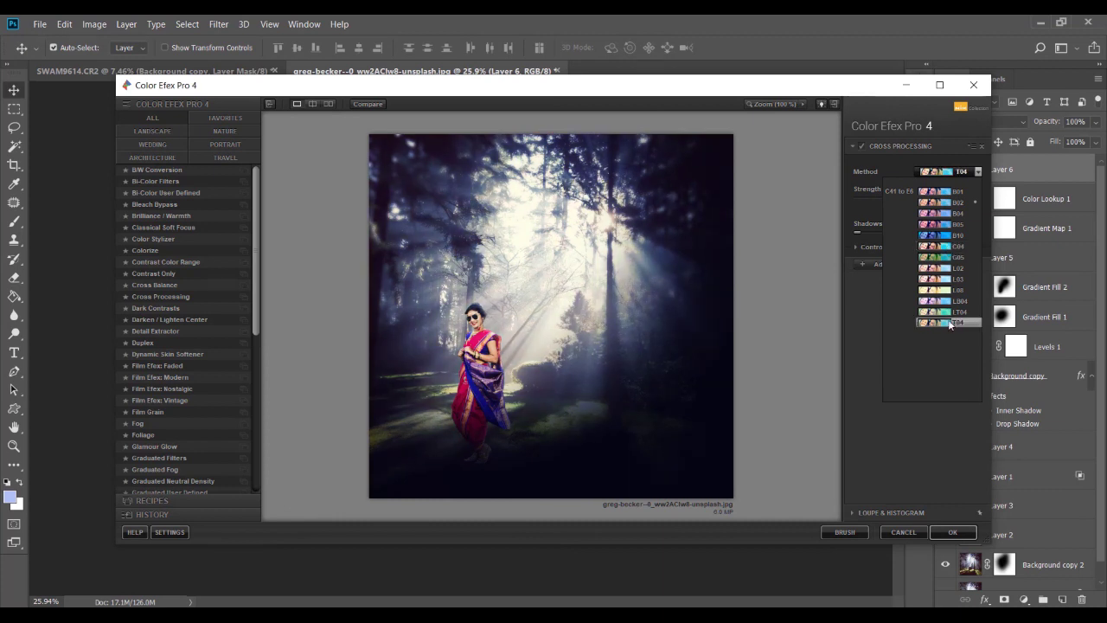
pyautogui.click(951, 245)
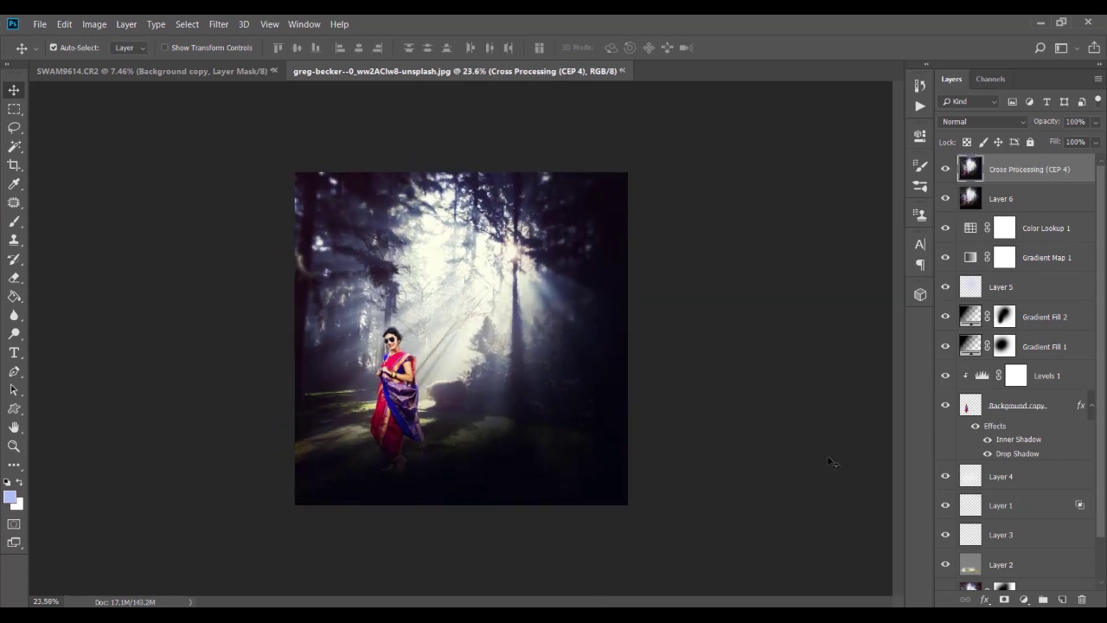
# - In the Camera Raw Filter, raise Shadows and boost the Greens' saturation and hue
pyautogui.hotkey('ctrl', 'shift', 'a')
pyautogui.moveTo(633, 311); pyautogui.dragTo(639, 312)
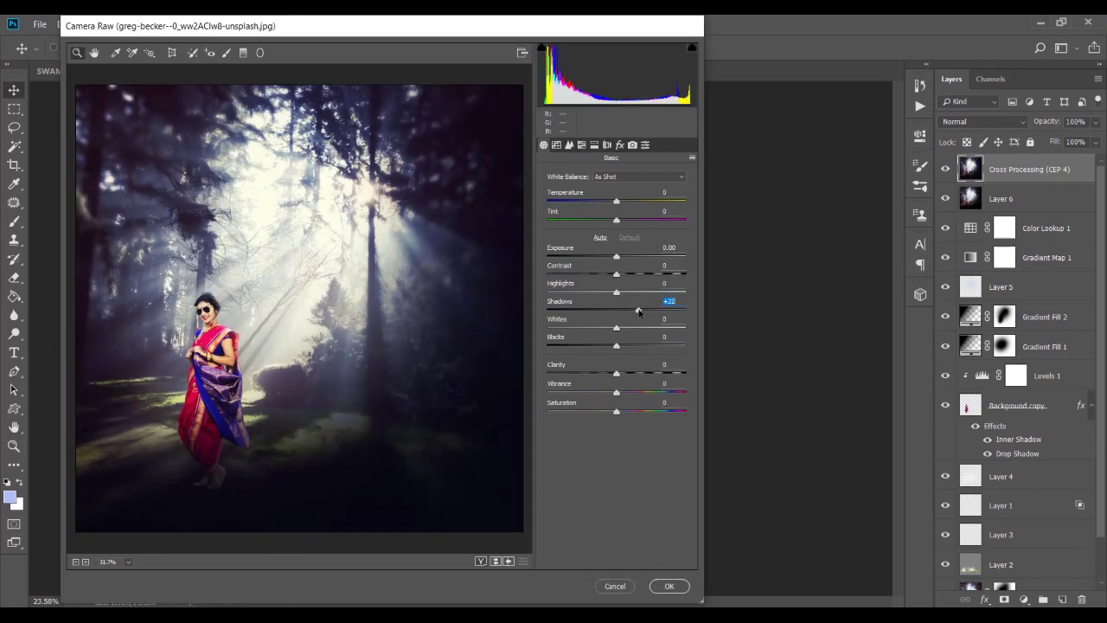
pyautogui.click(581, 144)
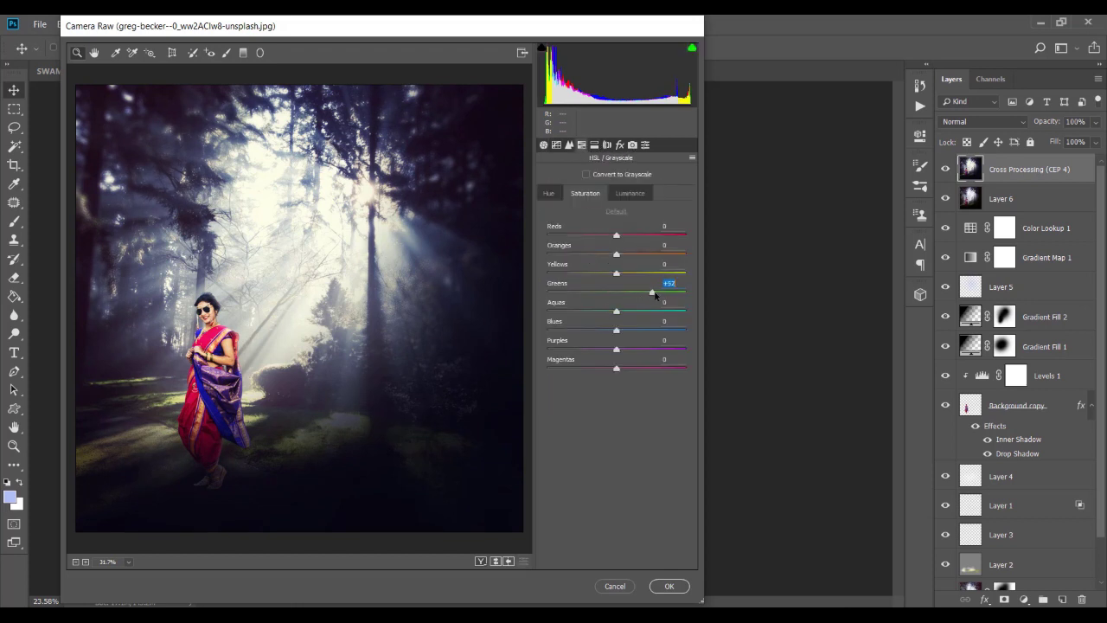
pyautogui.hotkey('ctrl', 'alt', 'shift', 'h')
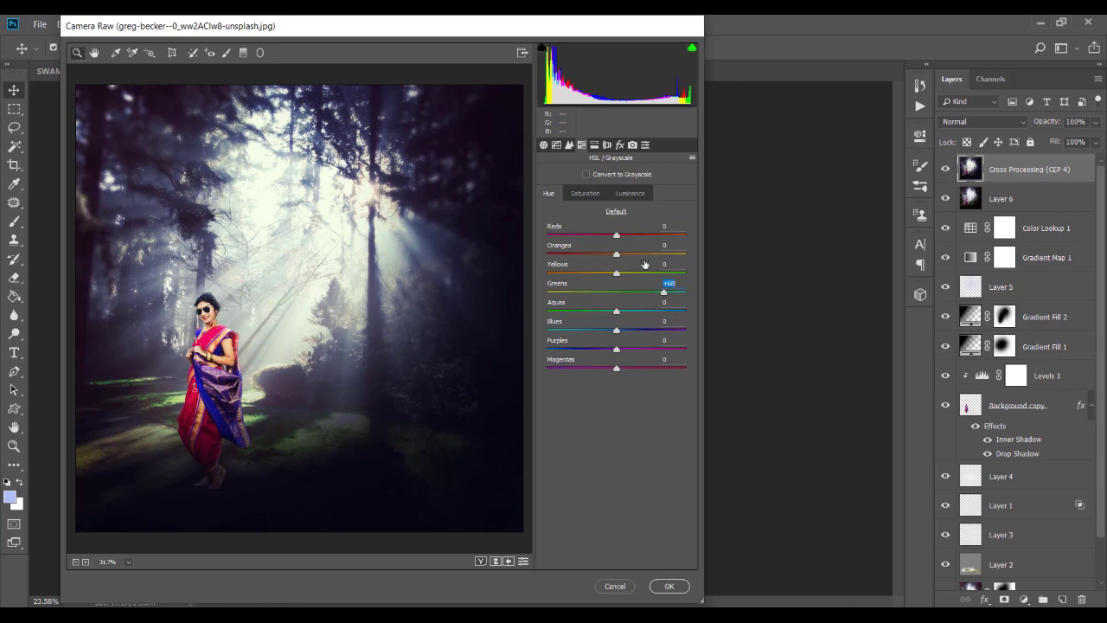
pyautogui.scroll(-1, 308, 240)
pyautogui.click(670, 586)
# - Add a Curves layer that lifts the black point and tweaks the Blue channel
pyautogui.click(1024, 600)
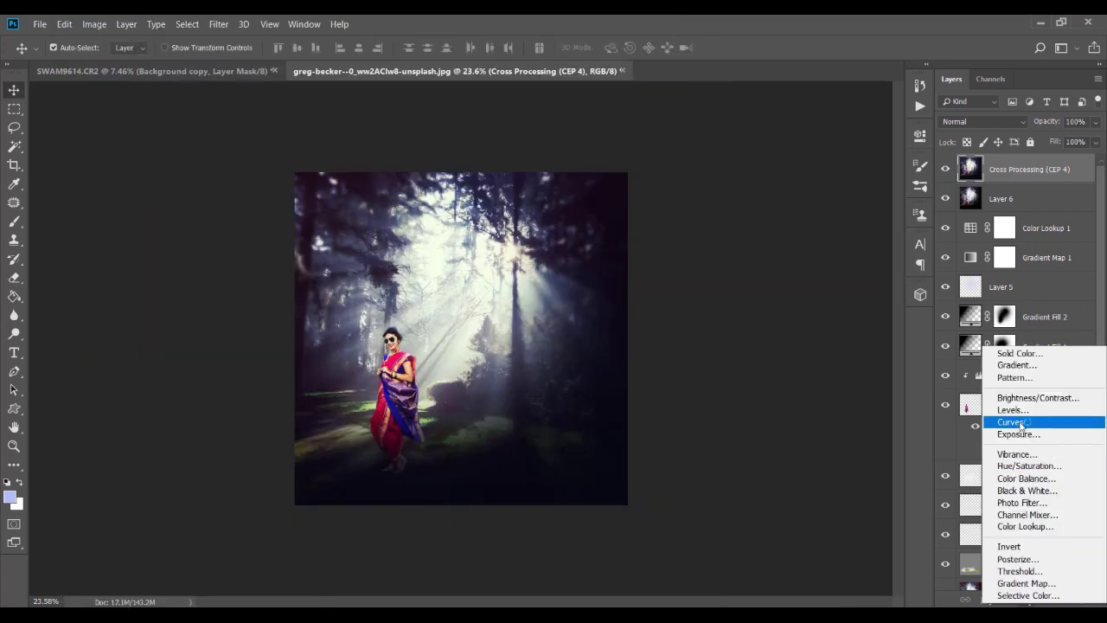
pyautogui.click(1013, 423)
pyautogui.moveTo(782, 307); pyautogui.dragTo(783, 300)
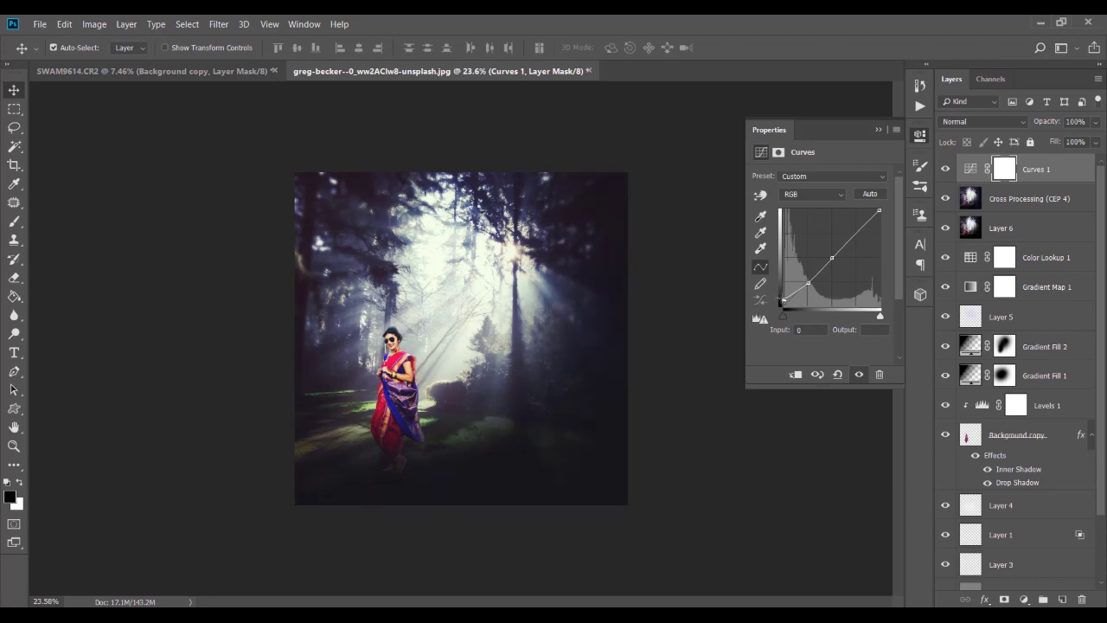
pyautogui.click(830, 193)
pyautogui.click(813, 240)
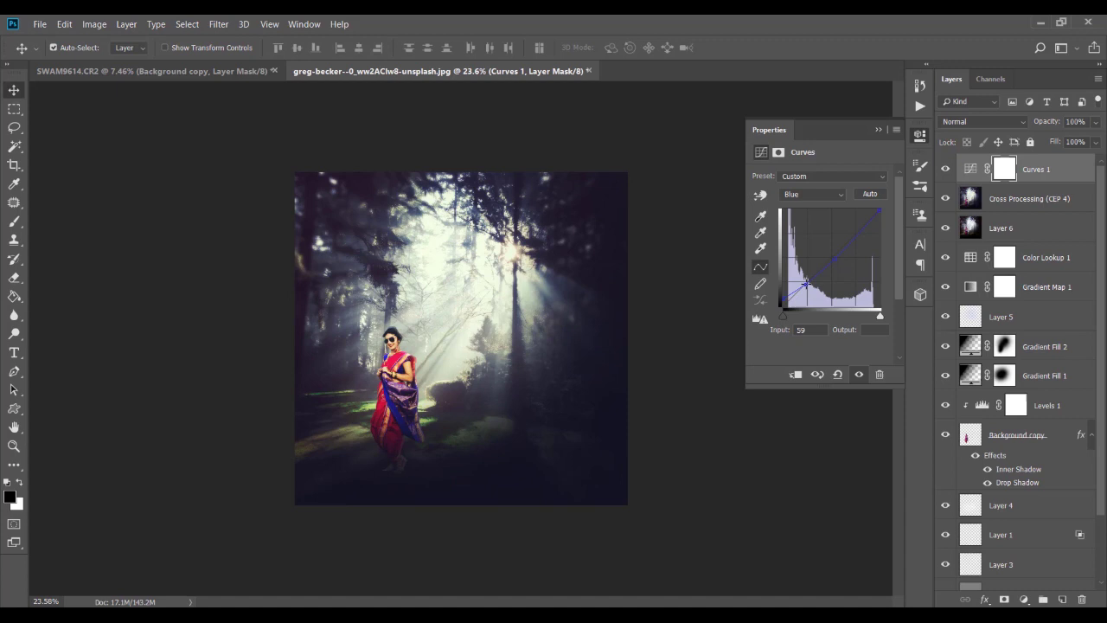
pyautogui.click(878, 129)
pyautogui.scroll(-2, 606, 389)
# - Add a second Curves layer flattening Blue for yellow highlights and blue shadows
pyautogui.click(1025, 599)
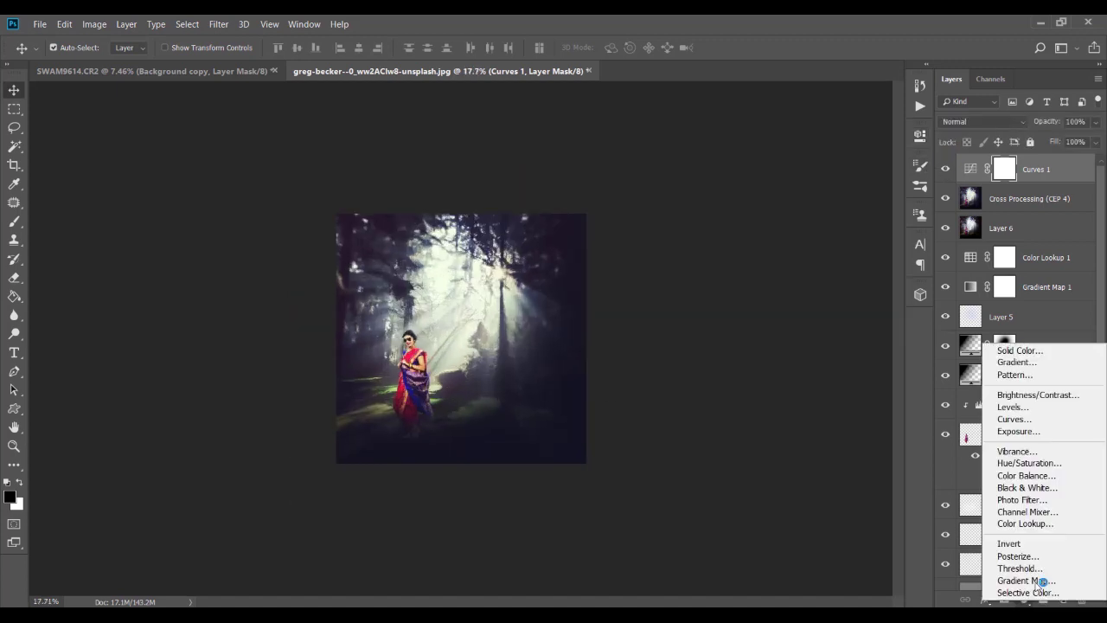
pyautogui.click(1014, 419)
pyautogui.click(813, 194)
pyautogui.click(796, 240)
pyautogui.moveTo(881, 210); pyautogui.dragTo(880, 278)
pyautogui.moveTo(782, 309); pyautogui.dragTo(699, 278)
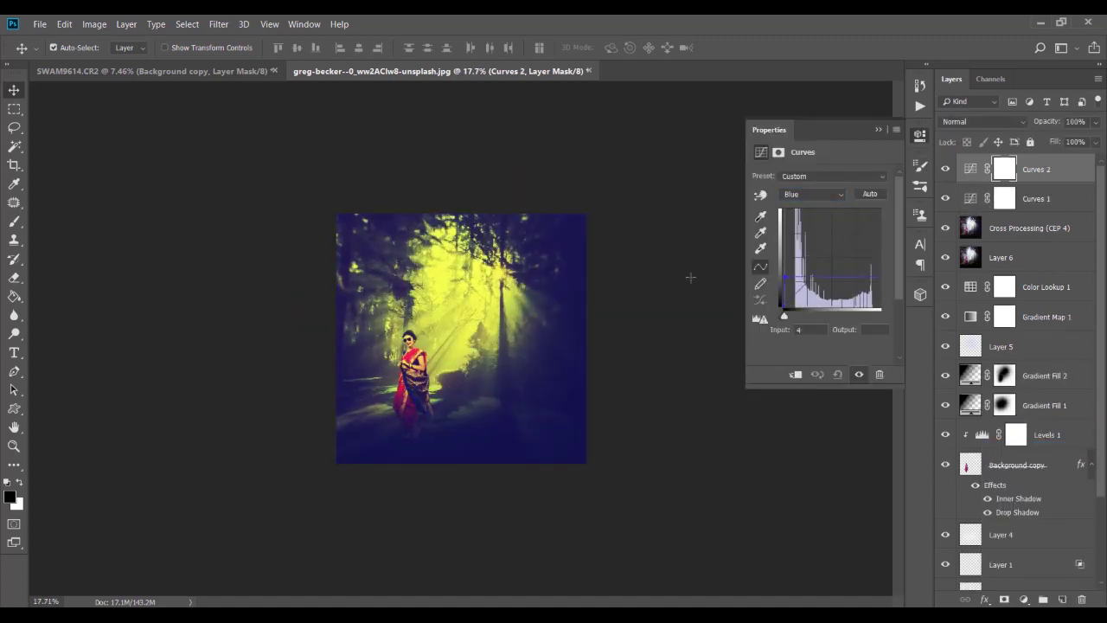
pyautogui.click(879, 130)
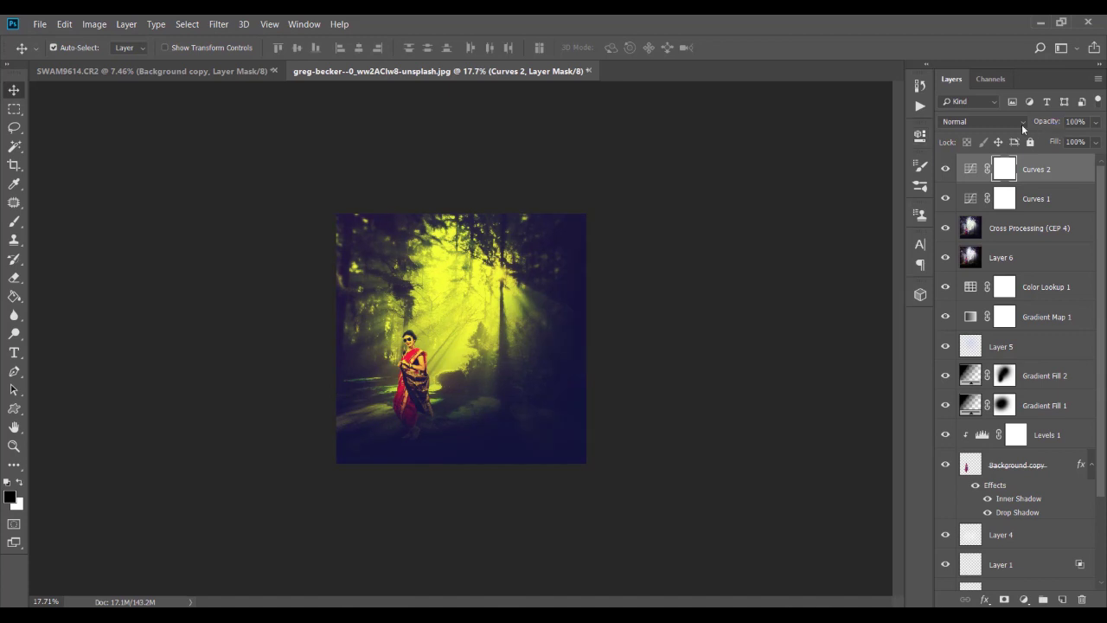
# - Keep the second Curves at Normal blending, 61% opacity, placed below the first
pyautogui.click(1021, 123)
pyautogui.click(961, 305)
pyautogui.click(986, 121)
pyautogui.click(960, 133)
pyautogui.press('6')
pyautogui.press('1')
pyautogui.hotkey('ctrl', '[')
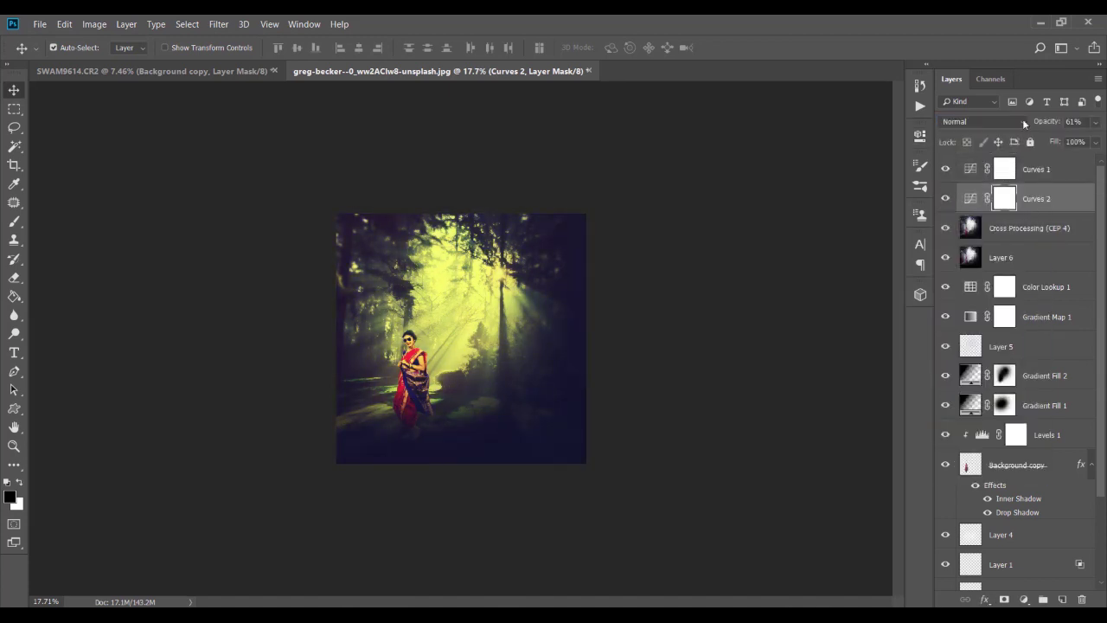
pyautogui.click(269, 23)
pyautogui.click(285, 123)
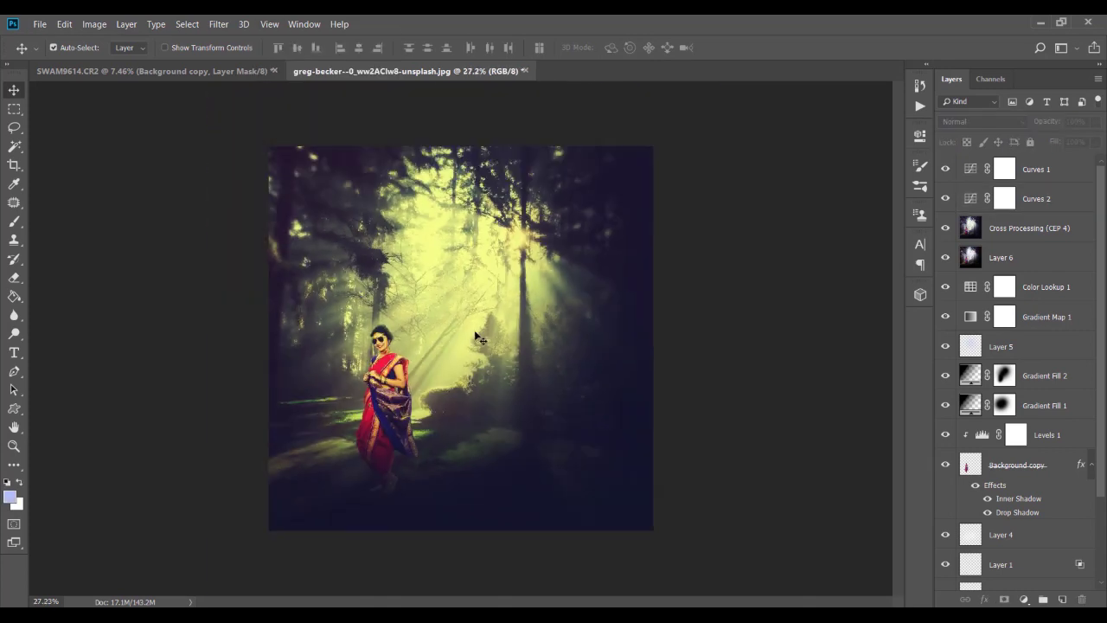